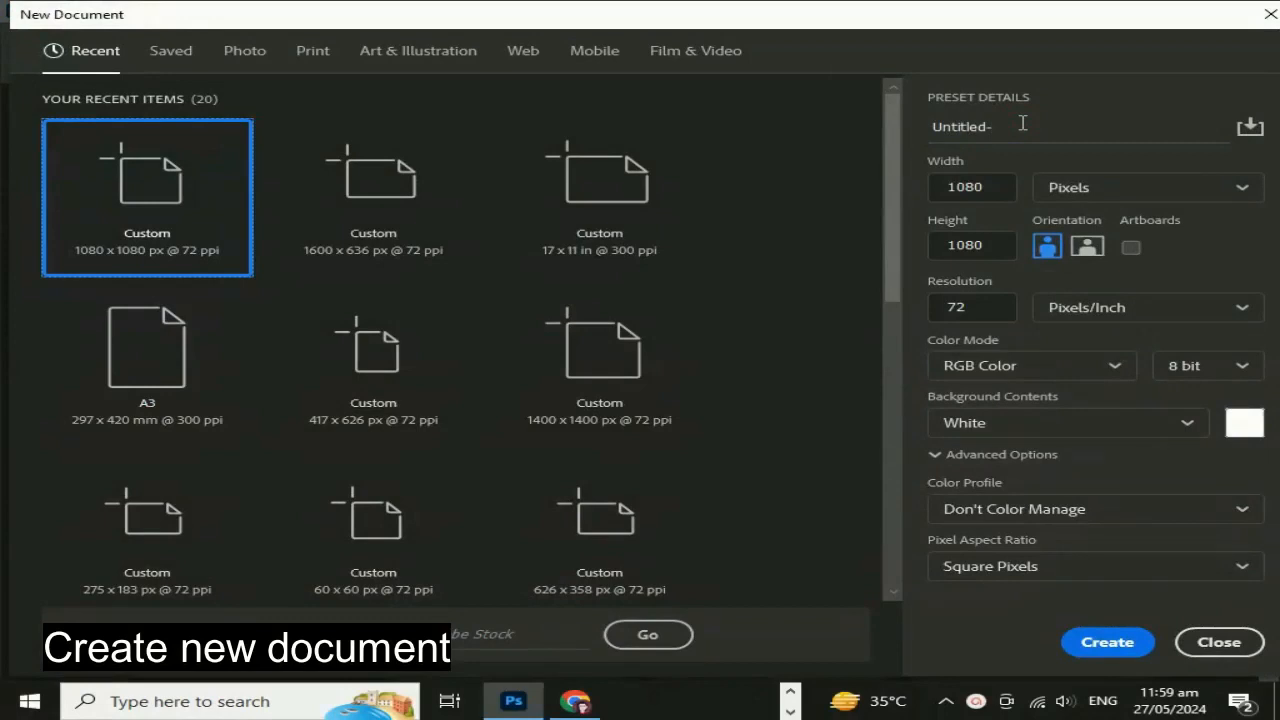
Step: Create a 1080 x 1080 px RGB document at 72 ppi with a white background, named "Combine text and image effect"
left_click(1022, 123)
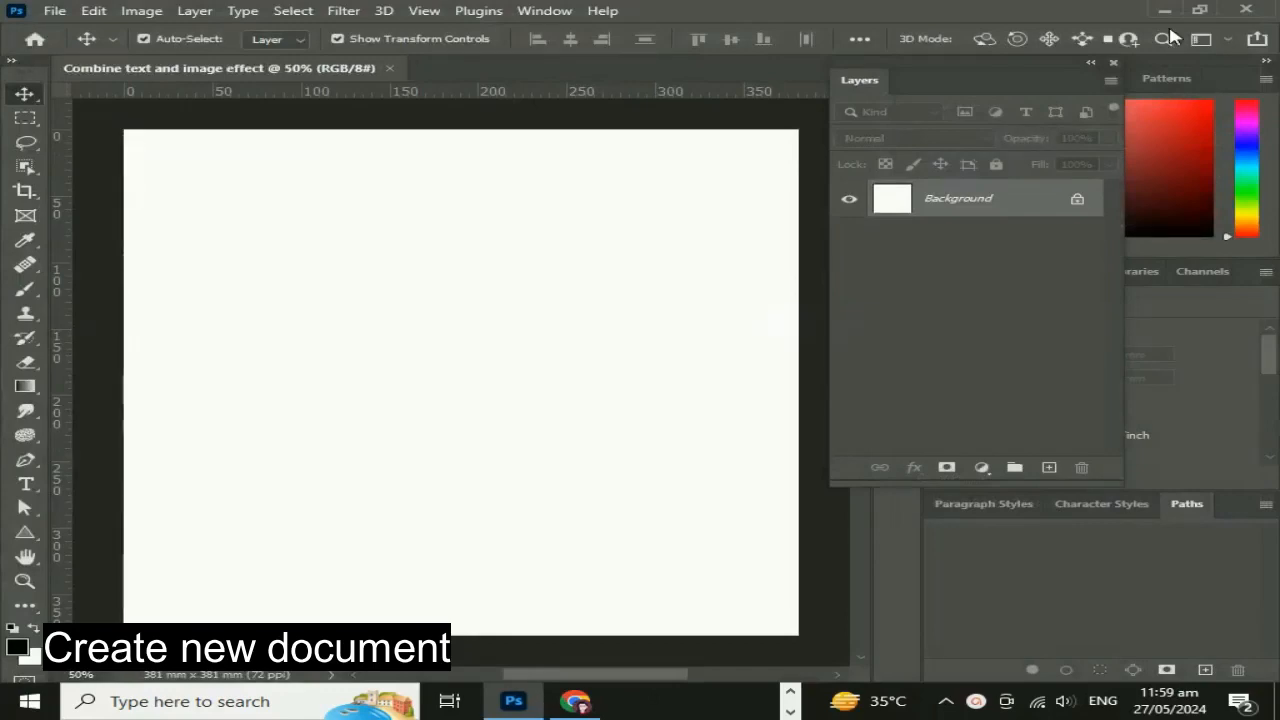
Step: Place the pngegg dancer image in the document, enlarge it until the figure nearly fills the canvas height, and centre it
left_click(1160, 8)
left_click_drag(450, 205, 423, 410)
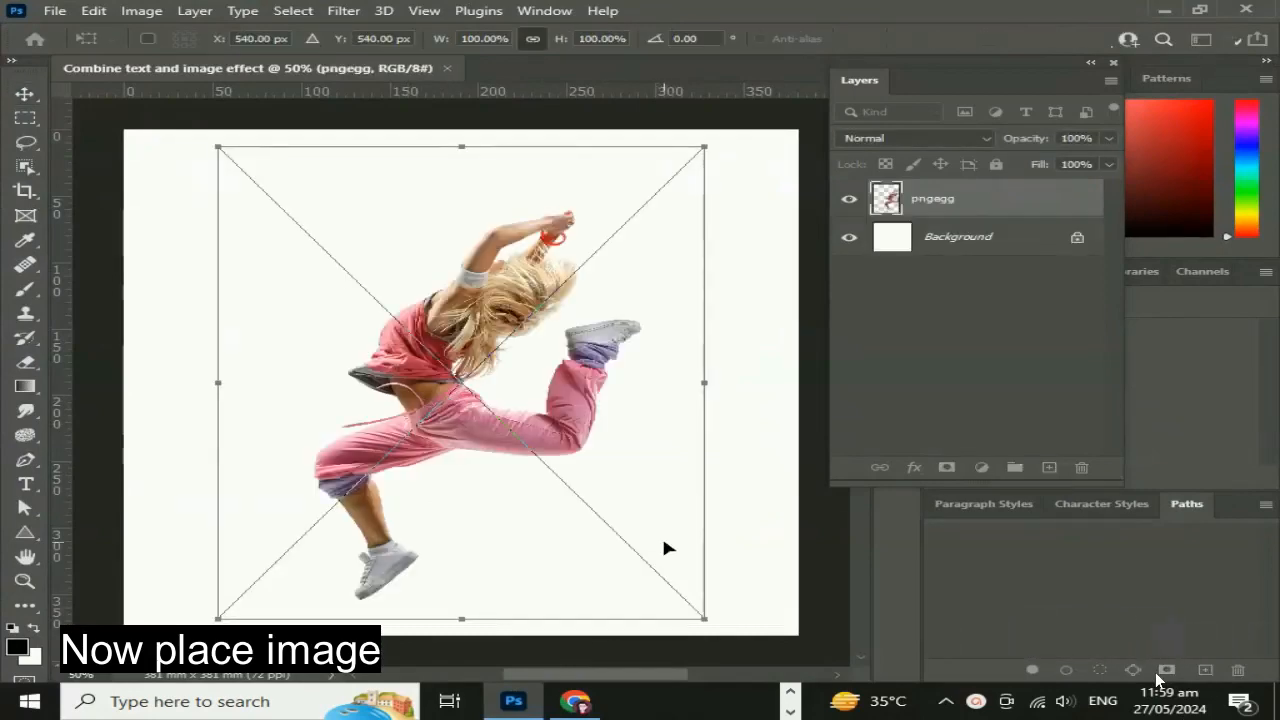
left_click_drag(705, 619, 822, 521)
left_click_drag(600, 284, 557, 375)
key("ctrl+minus")
key("Return")
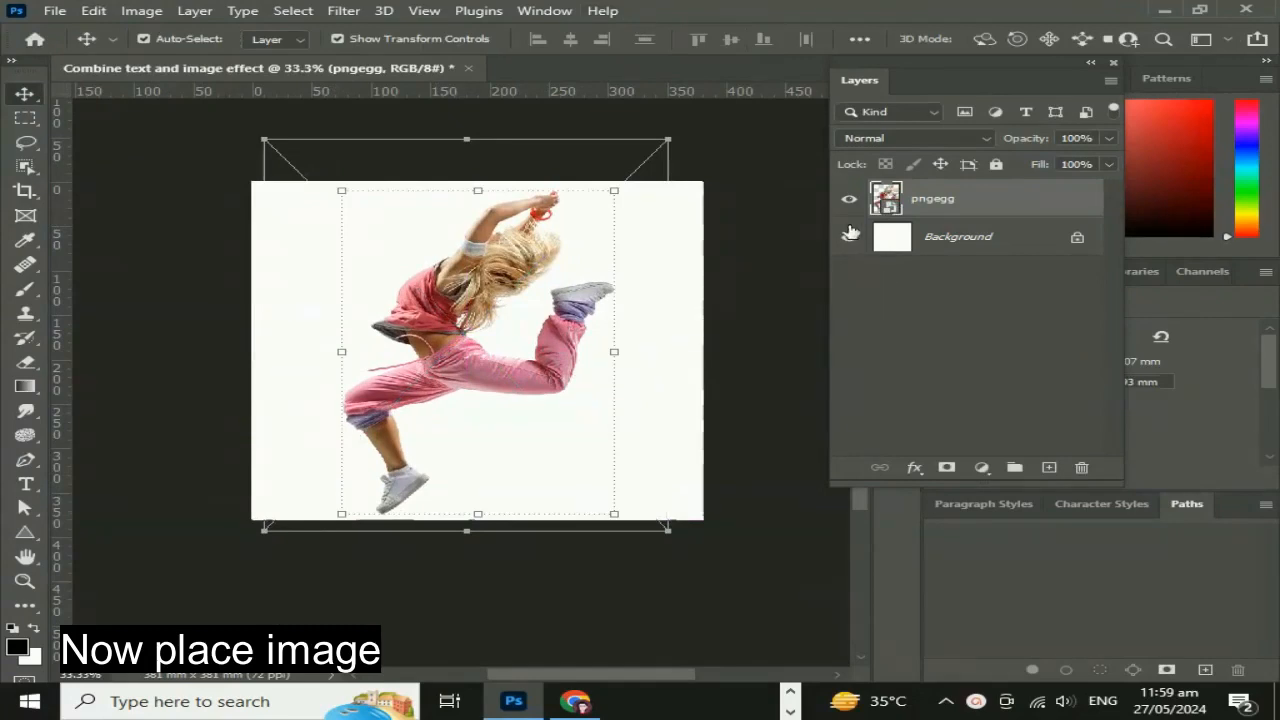
Step: Hide the pngegg layer and add the red text "DANCE" in Chopsic Regular on the blank canvas
left_click(849, 198)
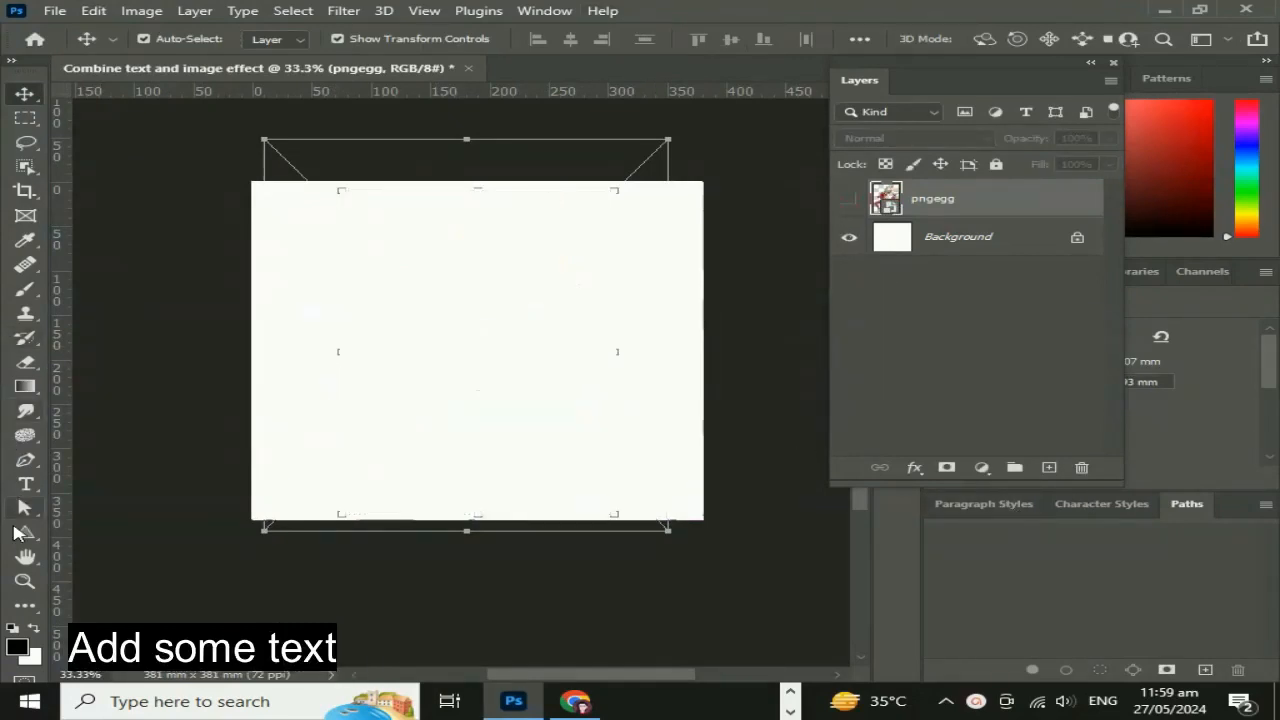
left_click(26, 484)
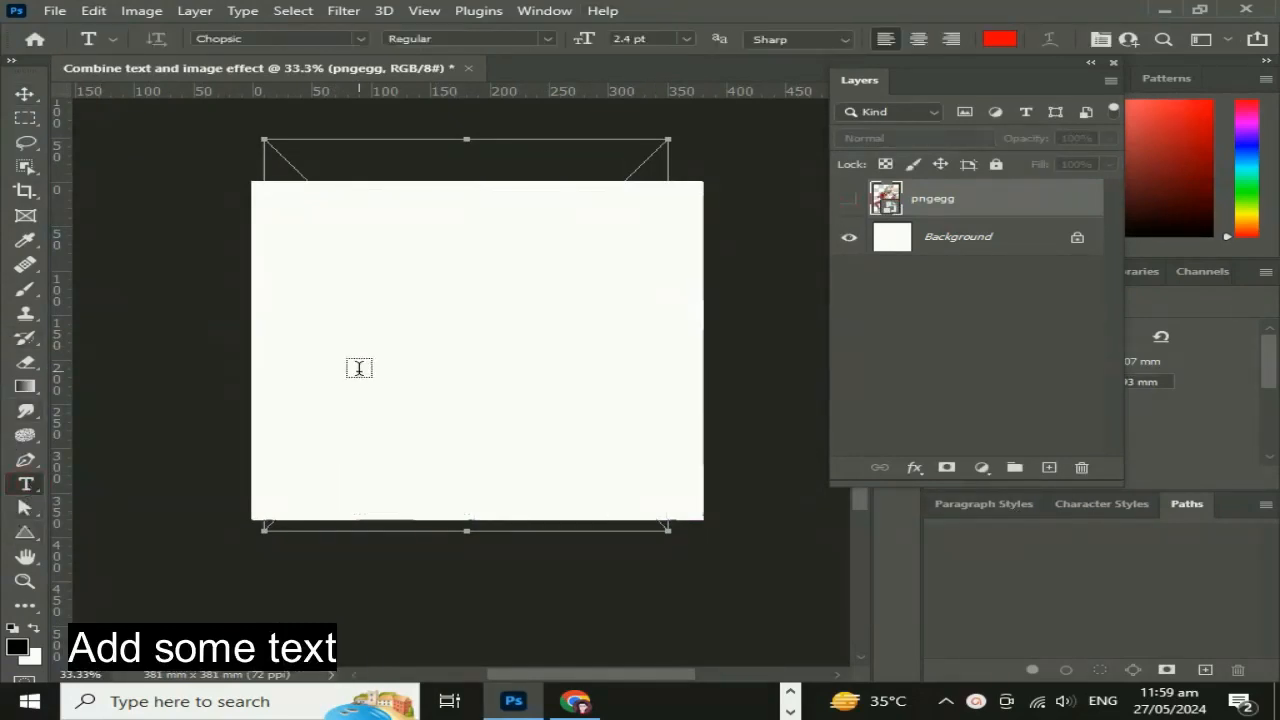
left_click_drag(386, 331, 438, 408)
left_click(381, 425)
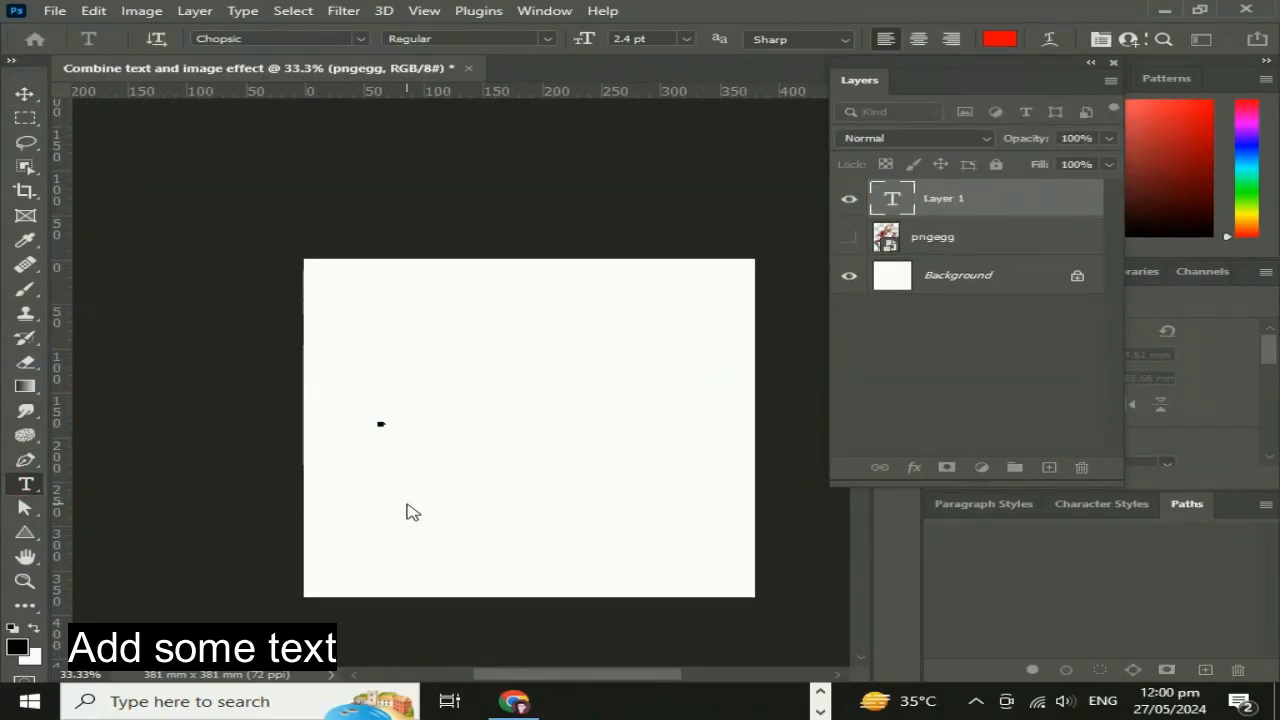
left_click(25, 93)
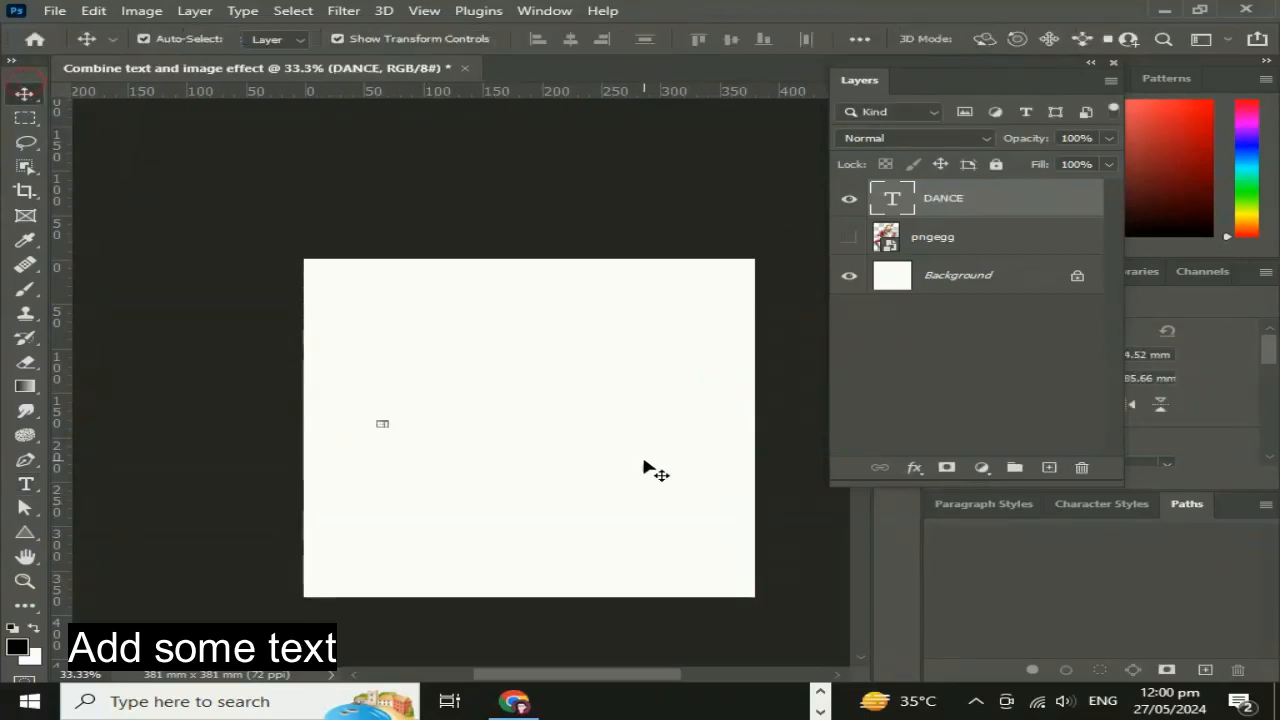
Step: Enlarge the DANCE text to almost the full canvas width, stretch it taller, and centre it on the canvas
key("ctrl+t")
left_click_drag(388, 428, 613, 482)
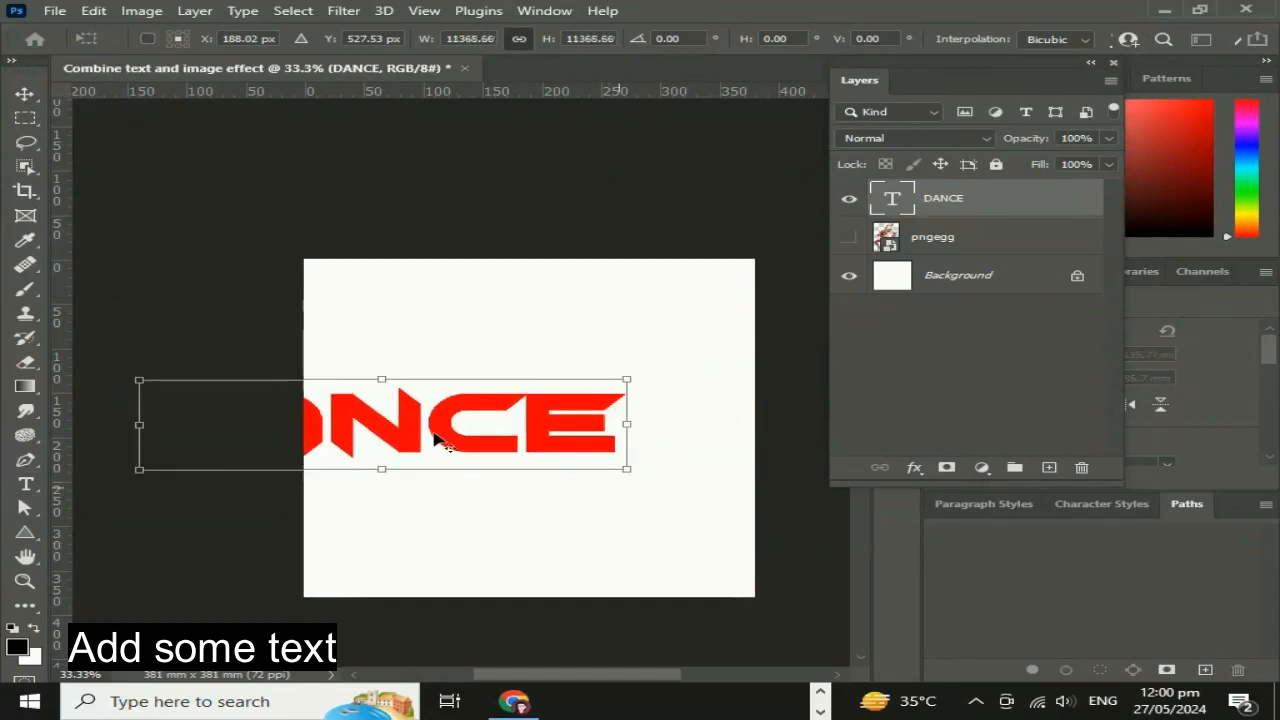
left_click_drag(440, 440, 585, 455)
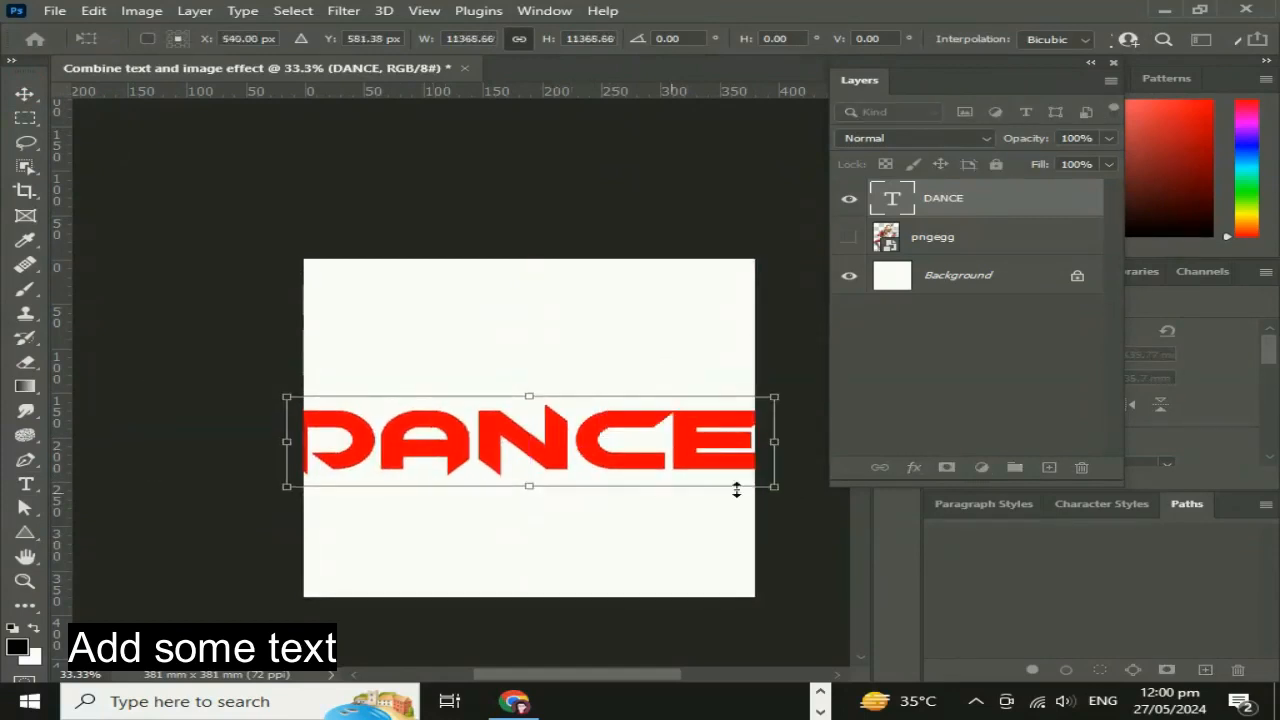
left_click_drag(771, 488, 743, 478)
left_click_drag(665, 465, 663, 457)
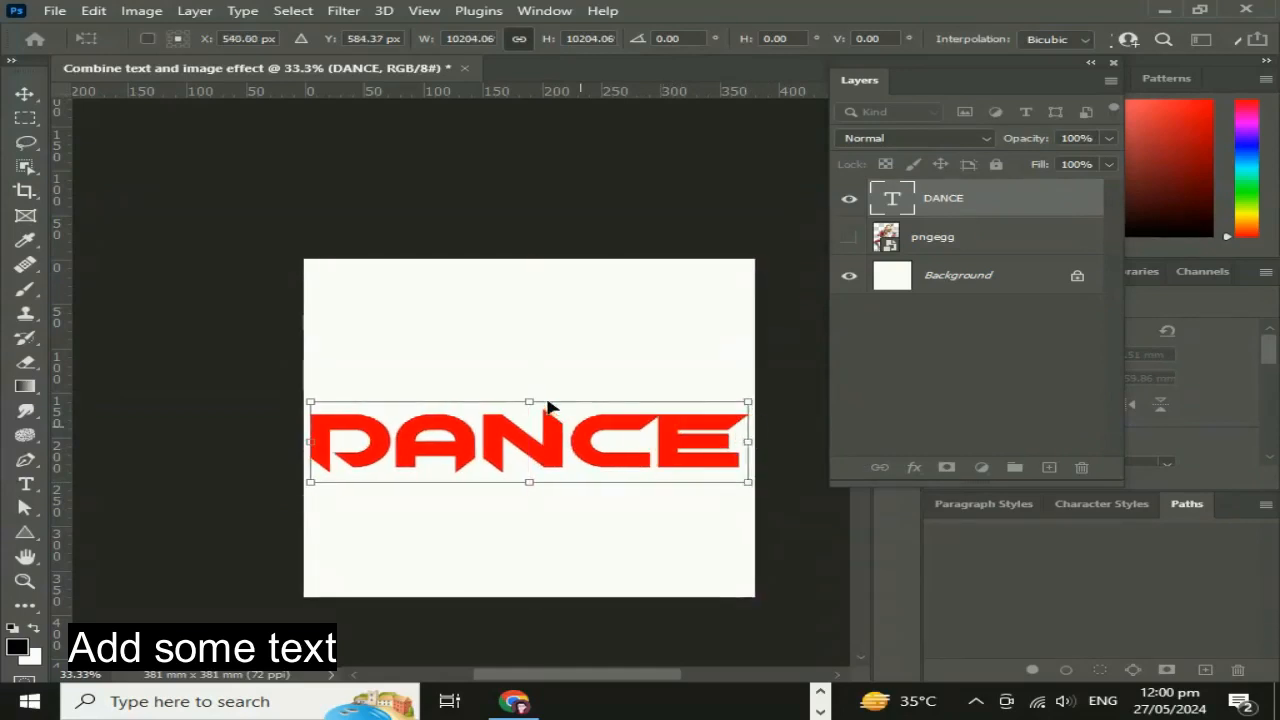
left_click_drag(530, 402, 528, 373)
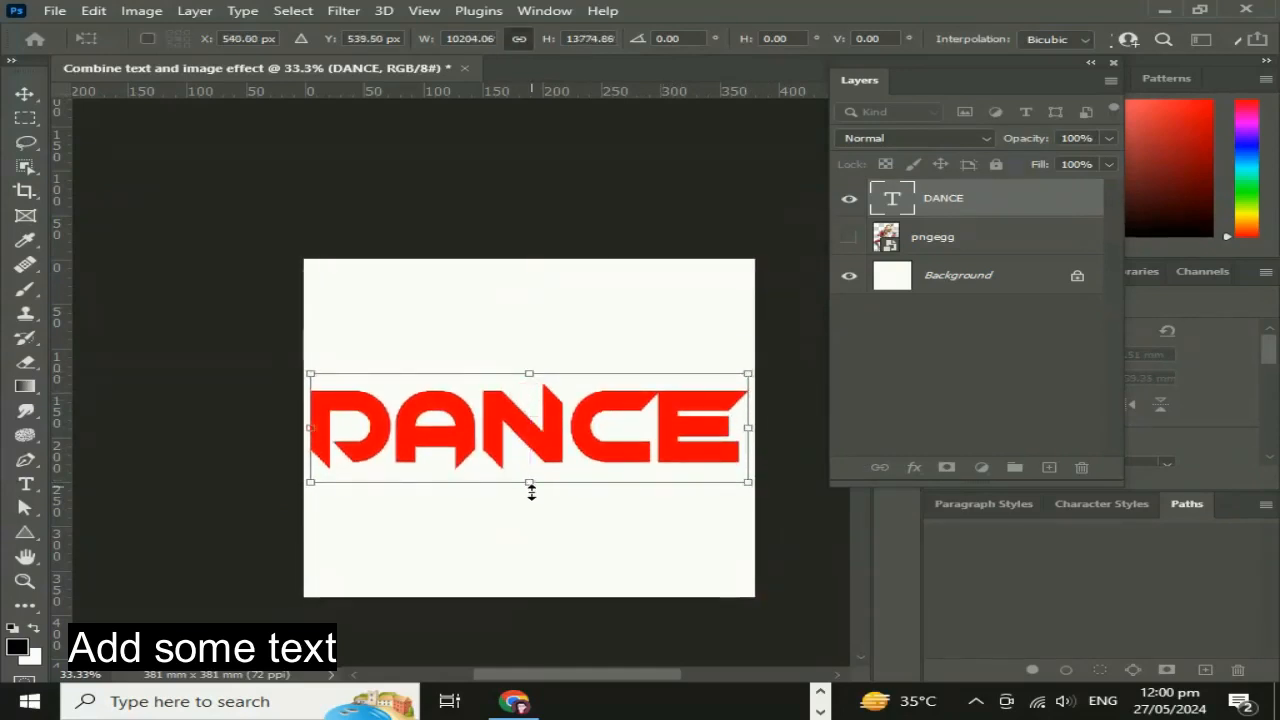
left_click_drag(529, 483, 529, 492)
left_click_drag(697, 466, 697, 471)
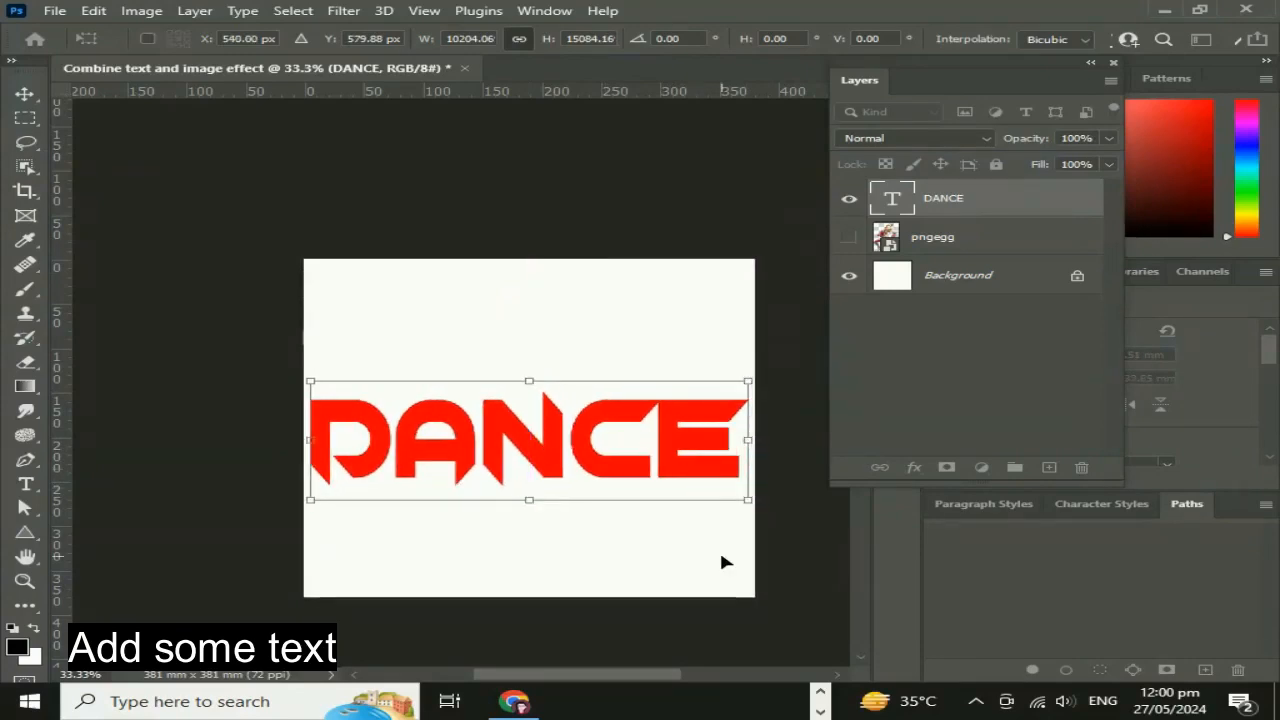
key("Return")
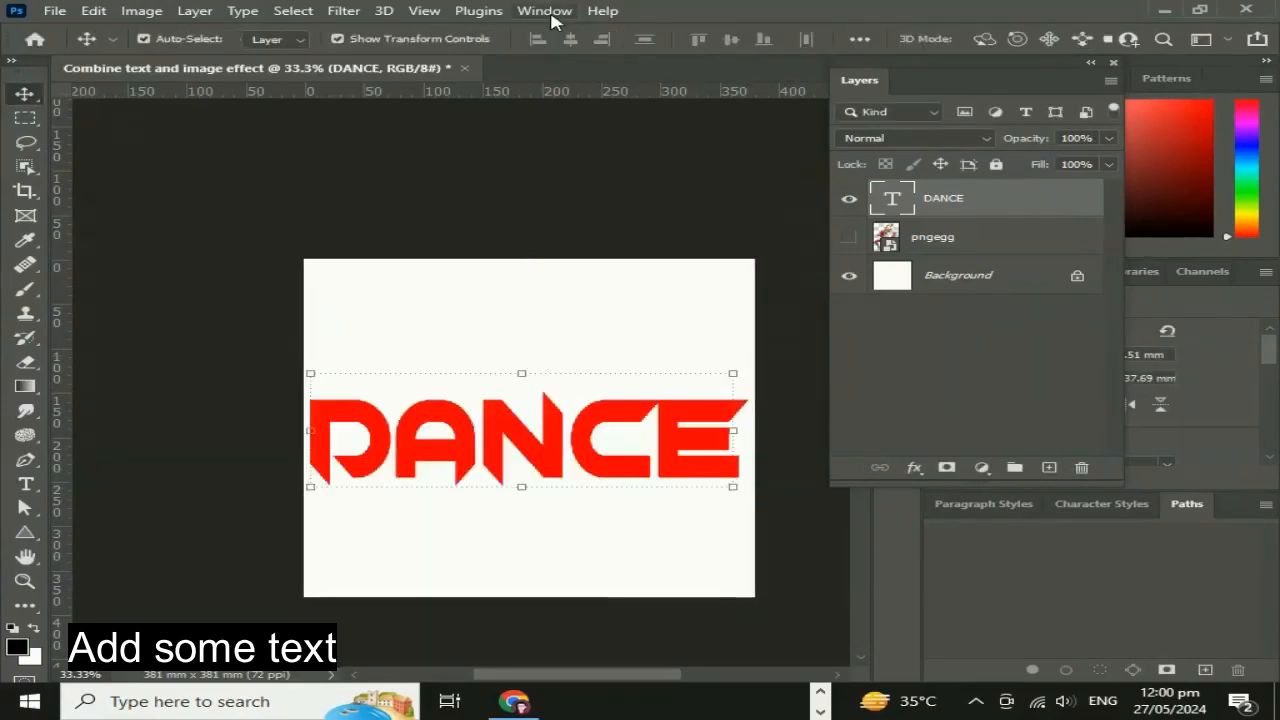
Step: Change the DANCE text colour to purple through the character settings
left_click(544, 11)
left_click(660, 227)
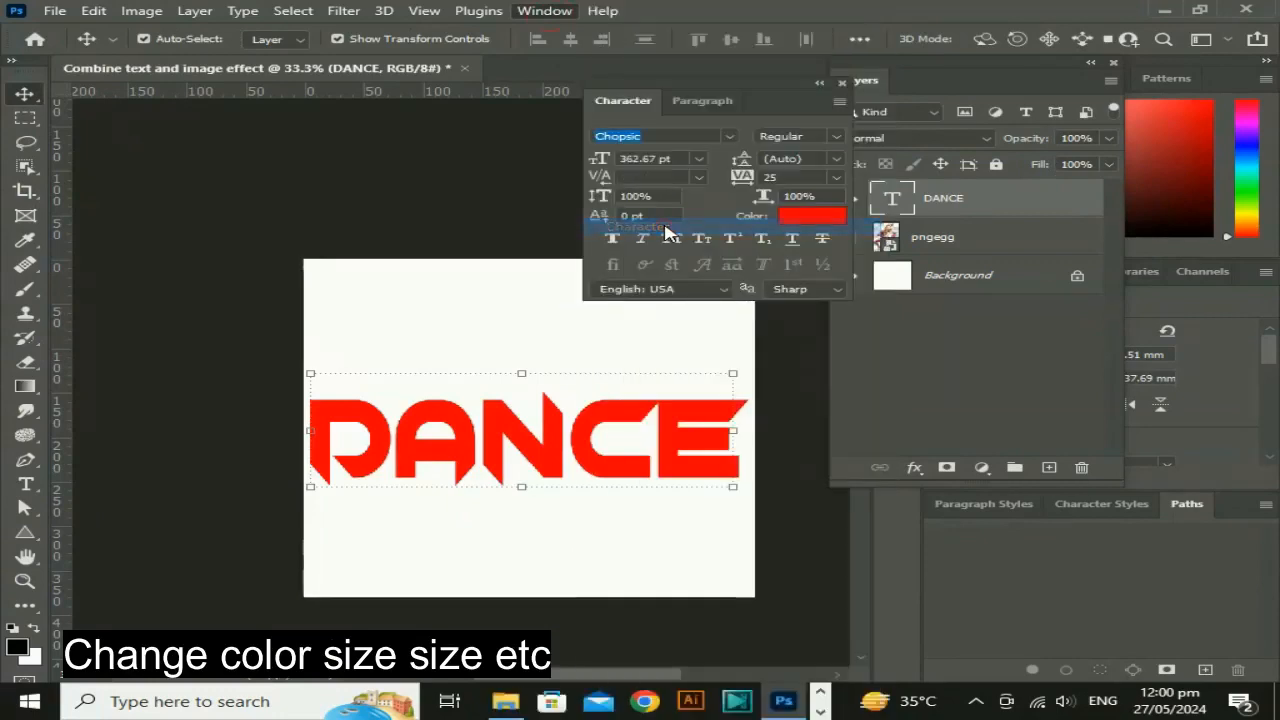
left_click(822, 219)
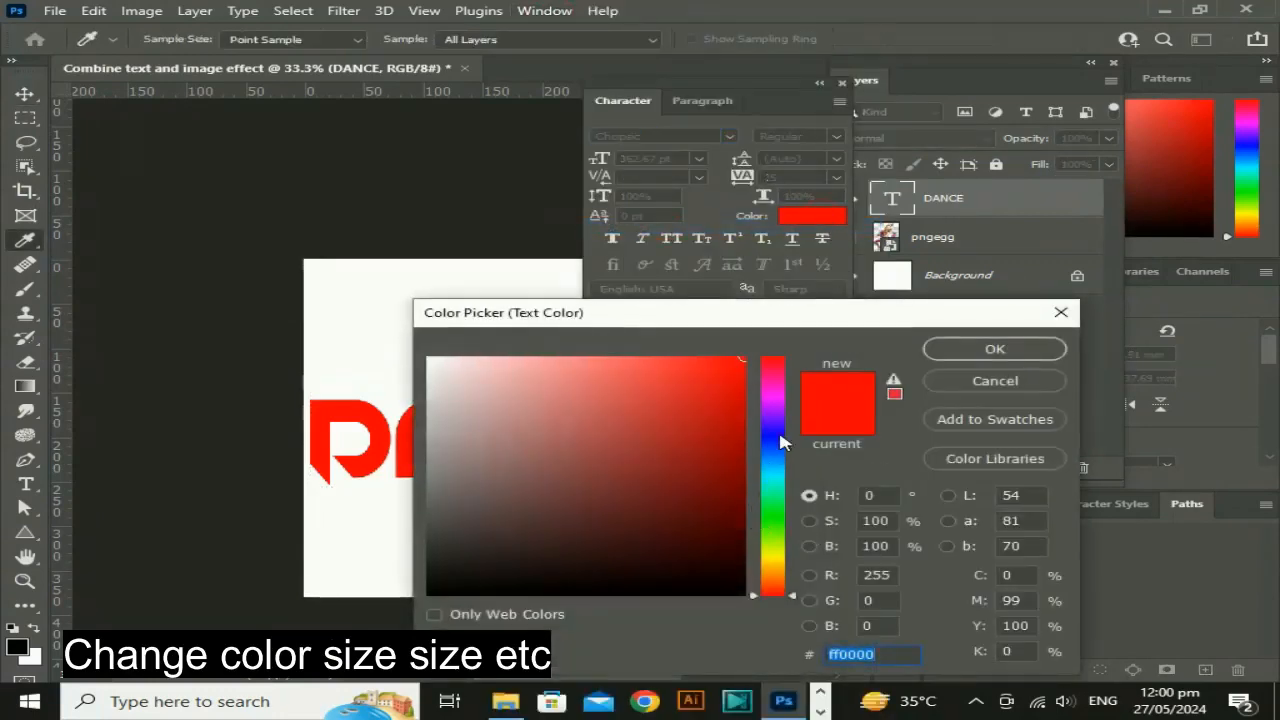
left_click_drag(778, 428, 779, 418)
left_click(995, 350)
left_click_drag(787, 80, 332, 68)
Step: Show the pngegg layer, place it above the DANCE layer, and shift the dancer slightly upward over the text
left_click(852, 240)
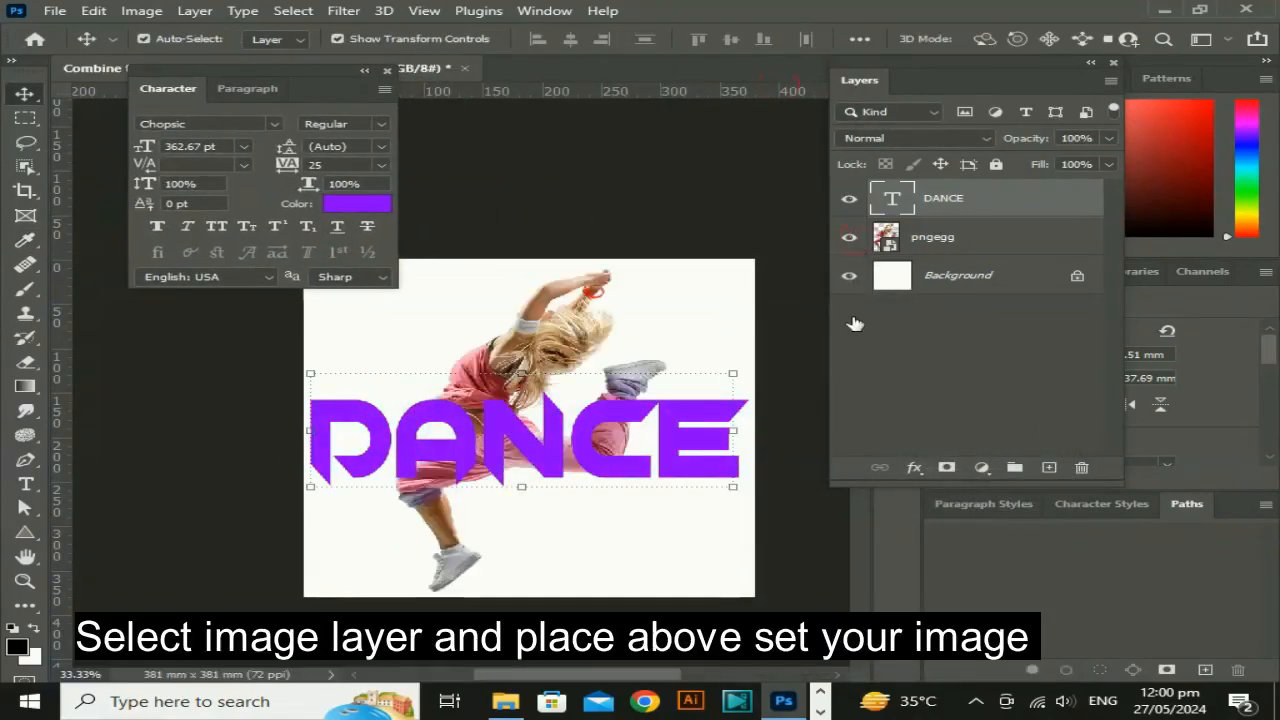
left_click_drag(995, 245, 997, 203)
left_click_drag(640, 553, 660, 529)
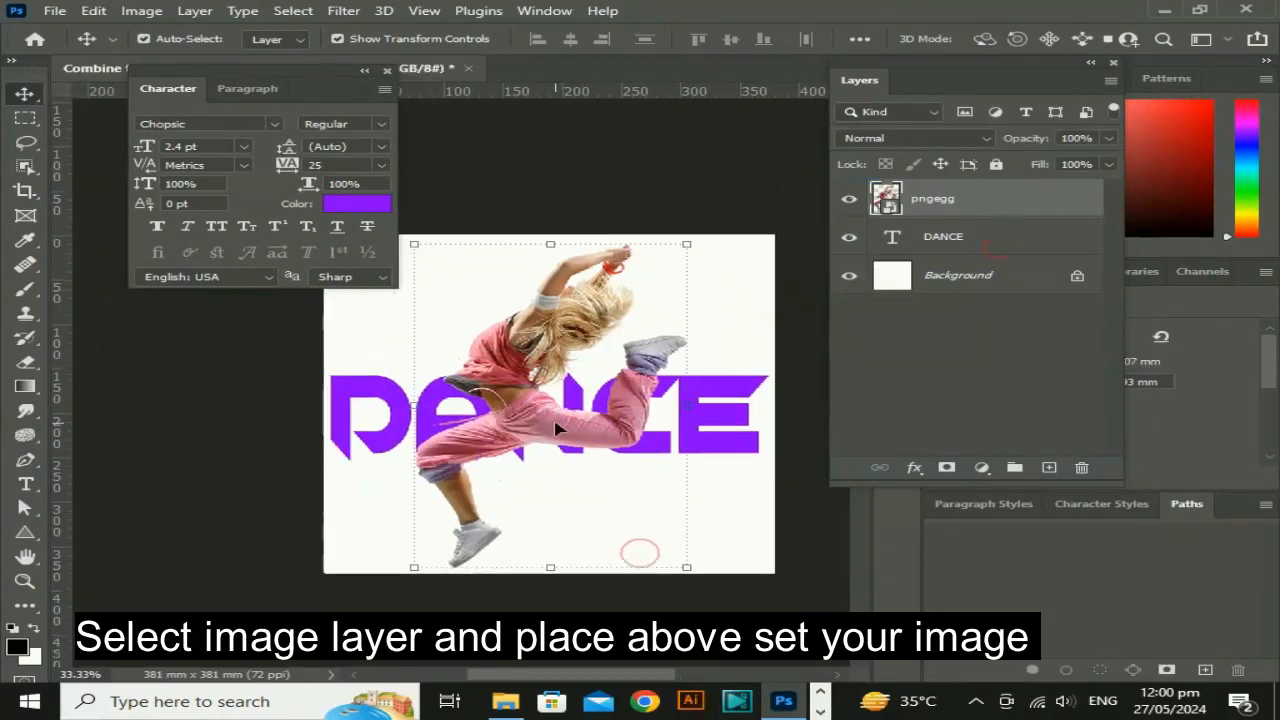
mouse_move(560, 428)
left_mouse_down()
mouse_move(566, 413)
mouse_move(551, 433)
mouse_move(575, 405)
mouse_move(556, 424)
left_mouse_up()
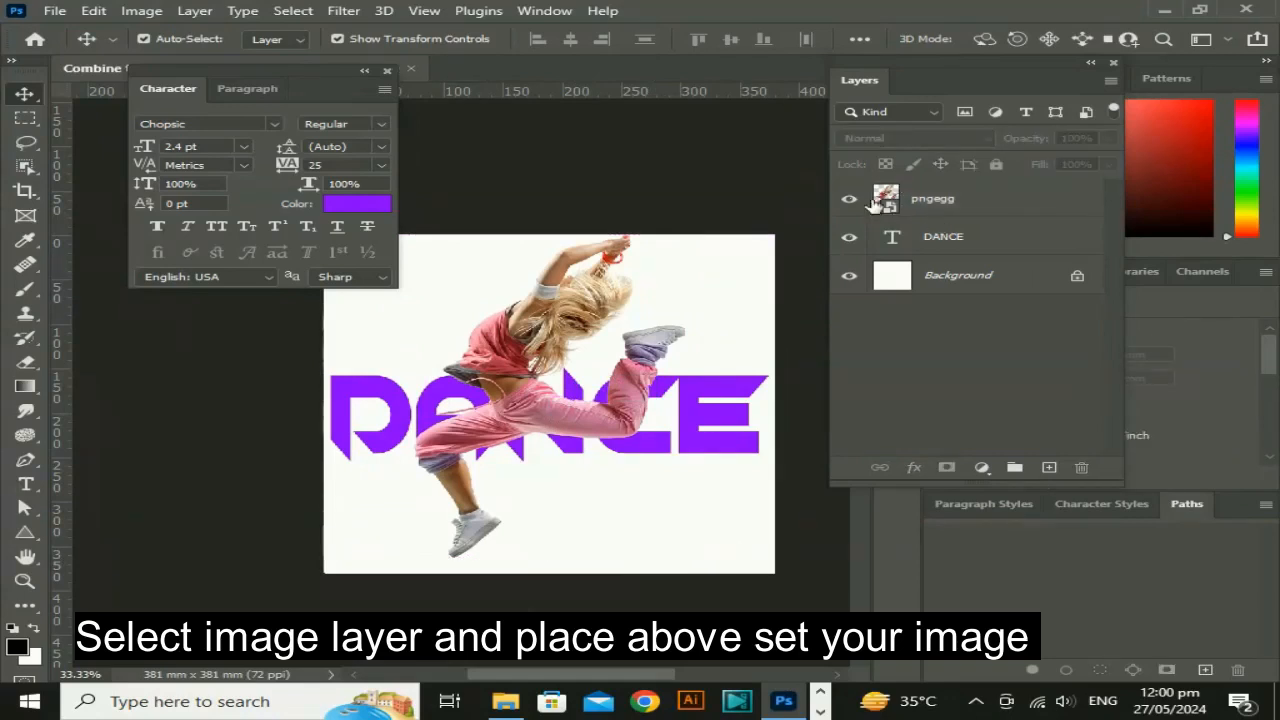
Step: Add a white layer mask to the pngegg image layer
left_click(930, 200)
left_click(945, 252)
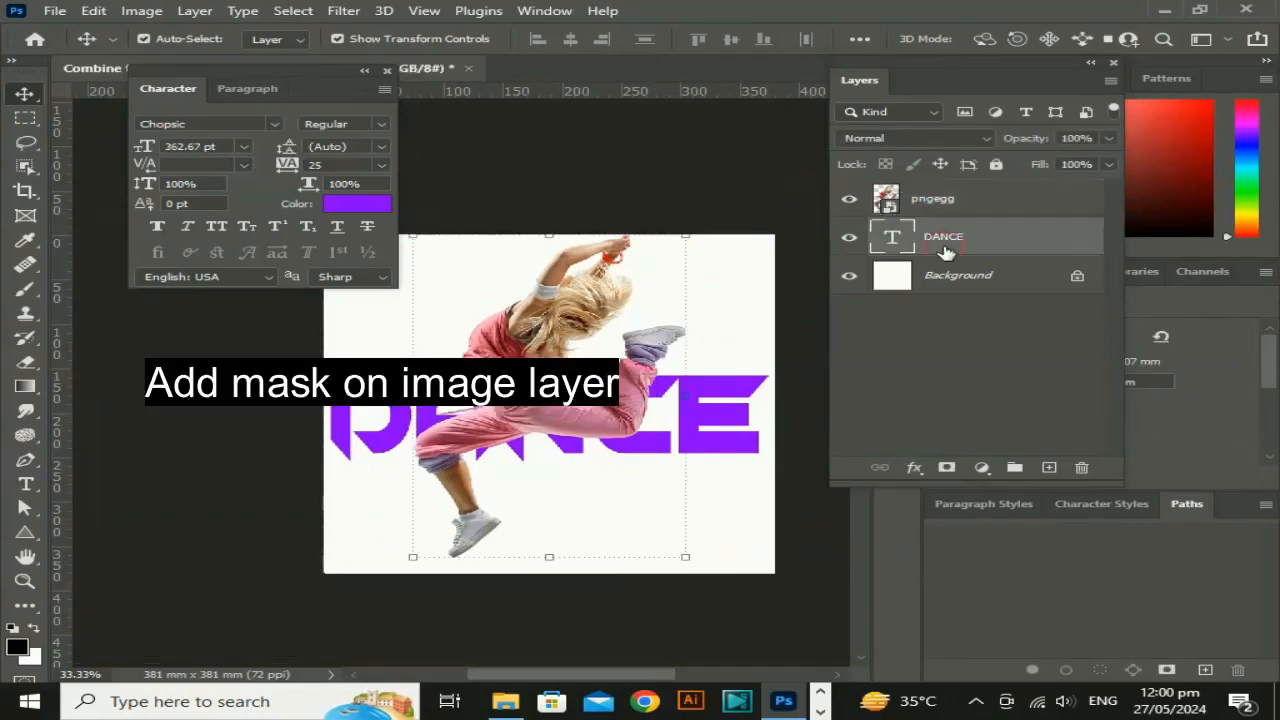
left_click(960, 205)
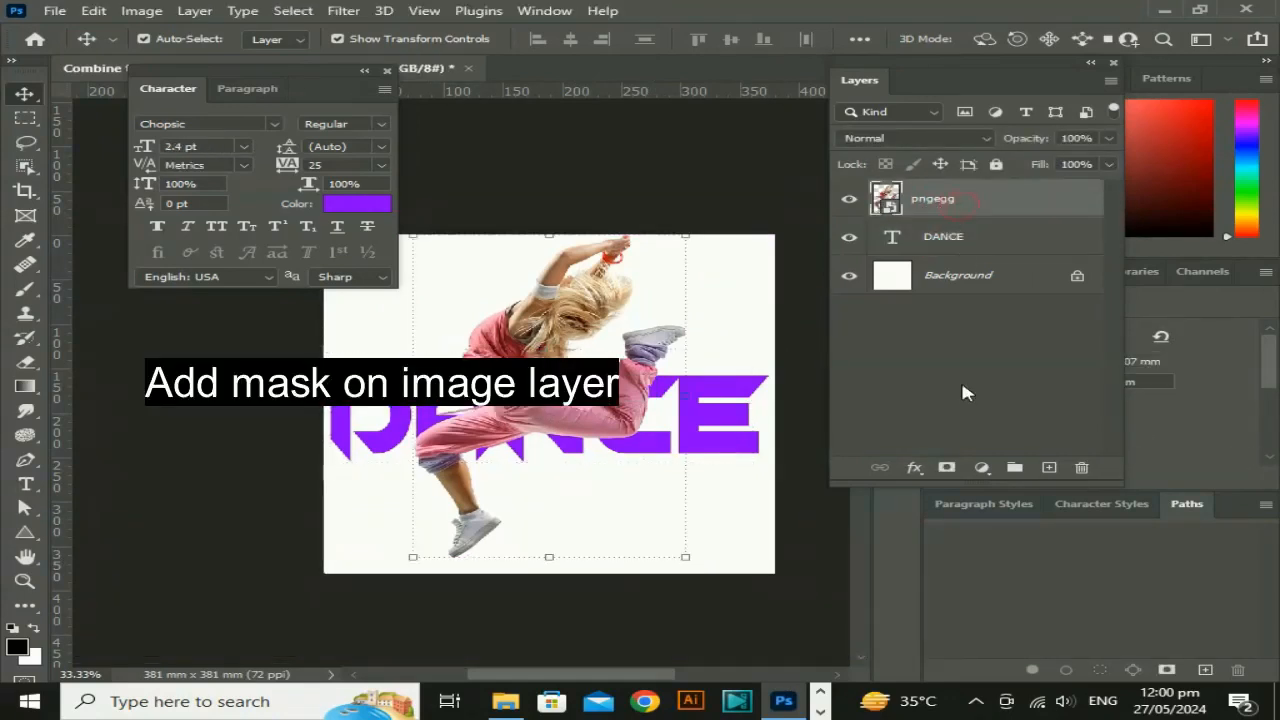
left_click(948, 468)
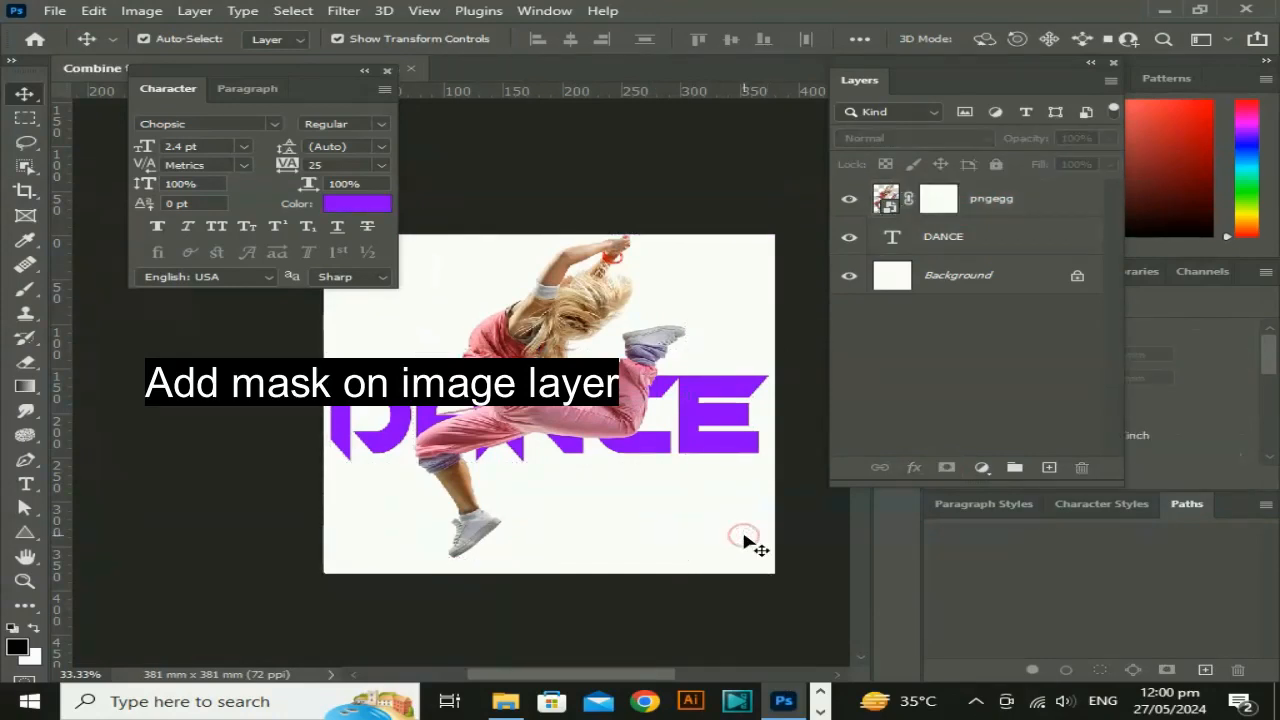
Step: Move the DANCE text slightly upward and nudge it sideways so that it sits evenly between the canvas edges
key("ctrl+plus")
left_click_drag(568, 367, 470, 318)
left_click_drag(689, 489, 649, 489)
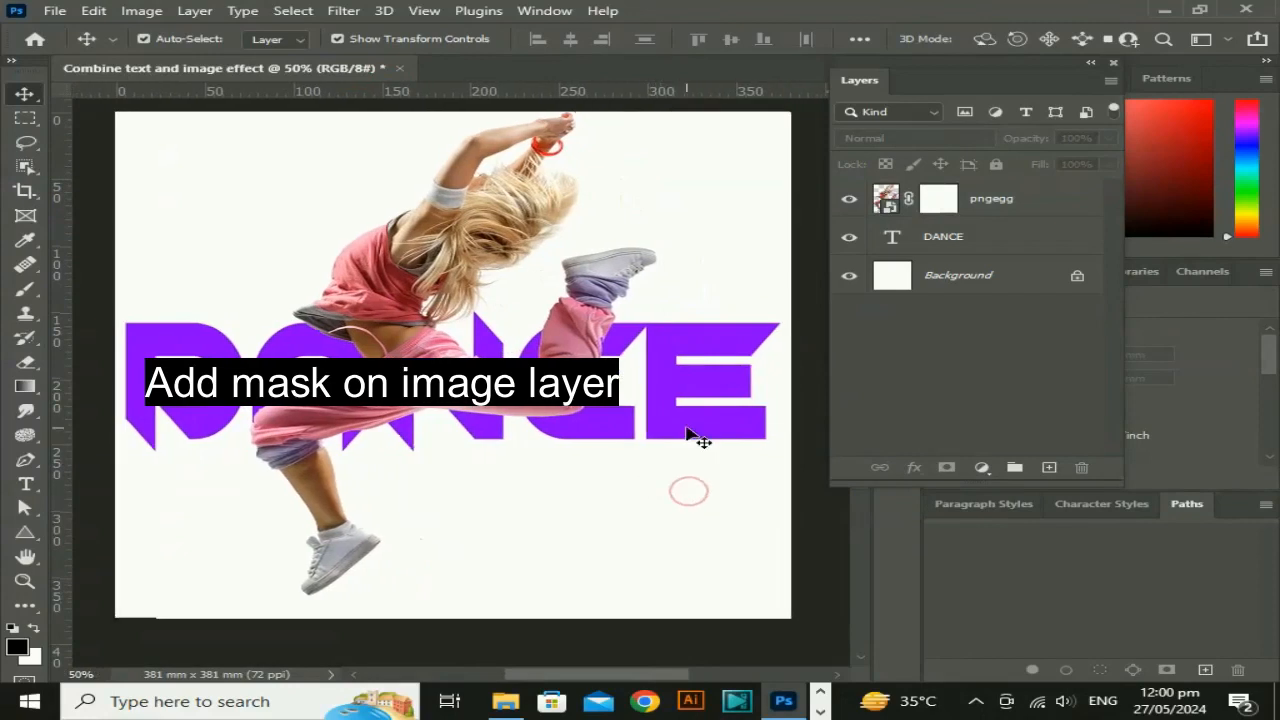
left_click_drag(694, 434, 678, 430)
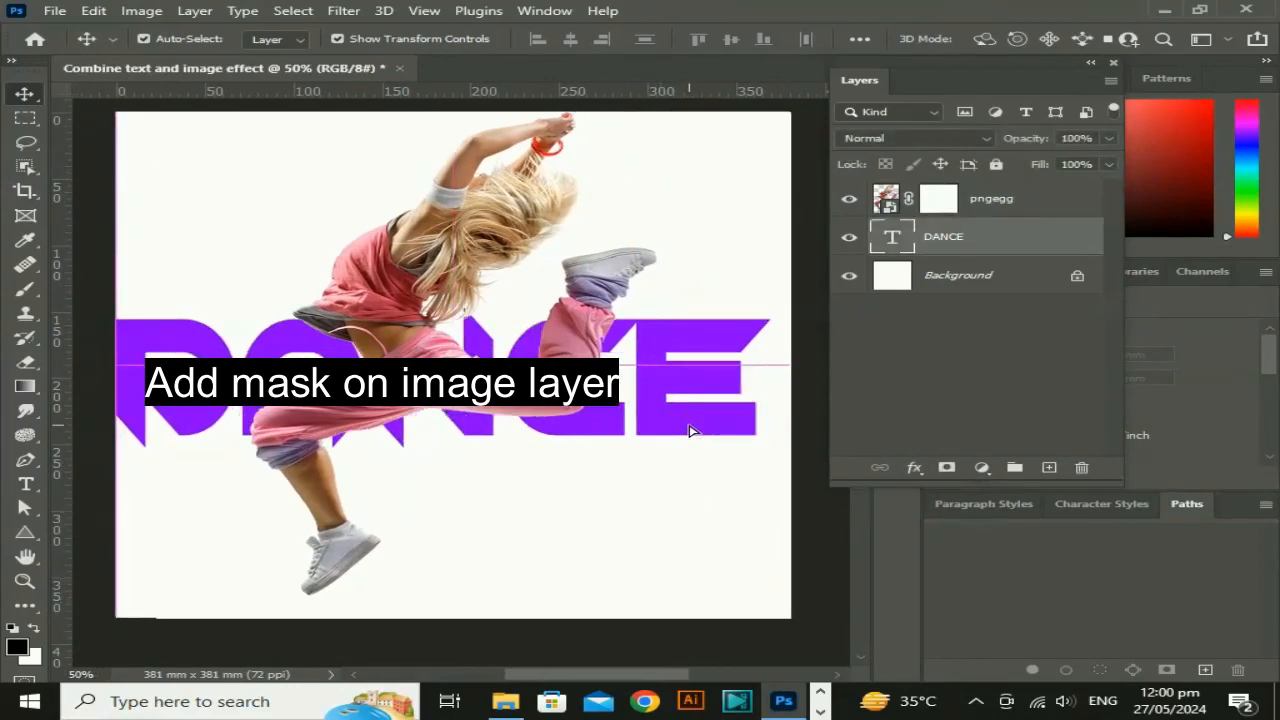
key("Right")
key("Right")
key("Right")
key("Right")
key("Right")
key("Right")
key("Right")
key("Right")
key("Right")
key("Right")
key("Right")
key("Right")
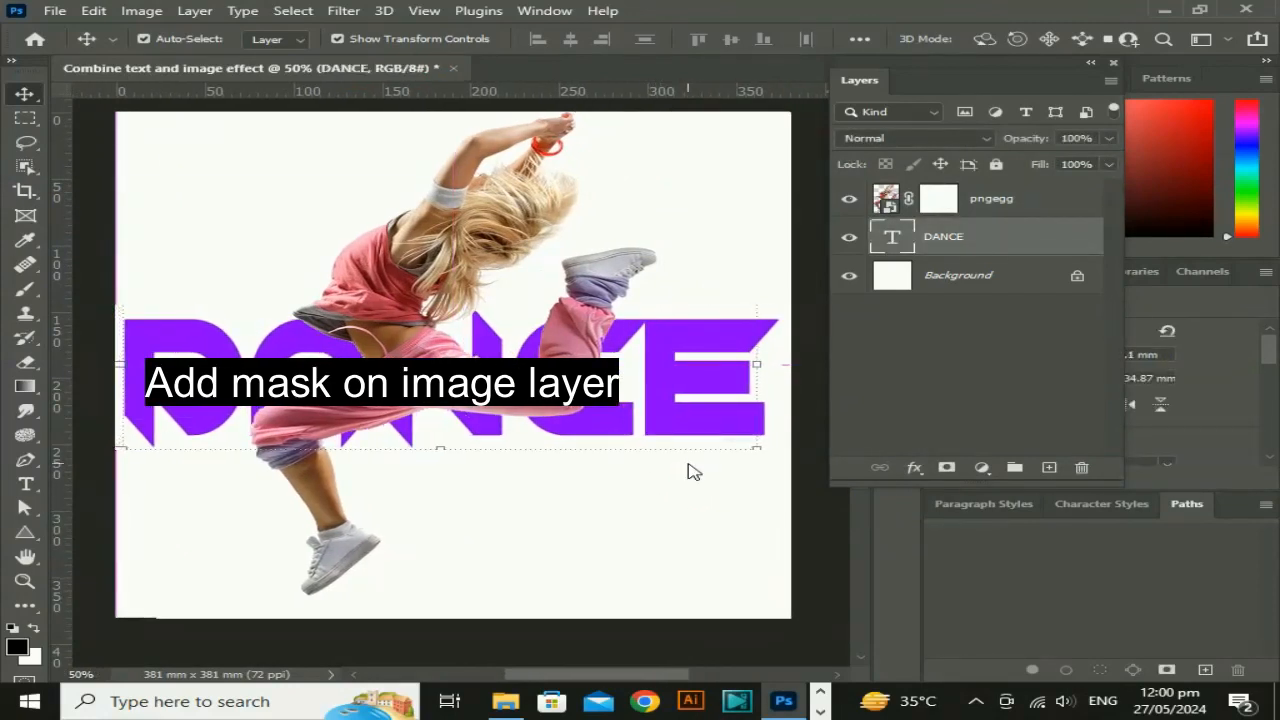
Step: Load the pixels of the DANCE text layer as a selection
left_click(892, 248, "ctrl")
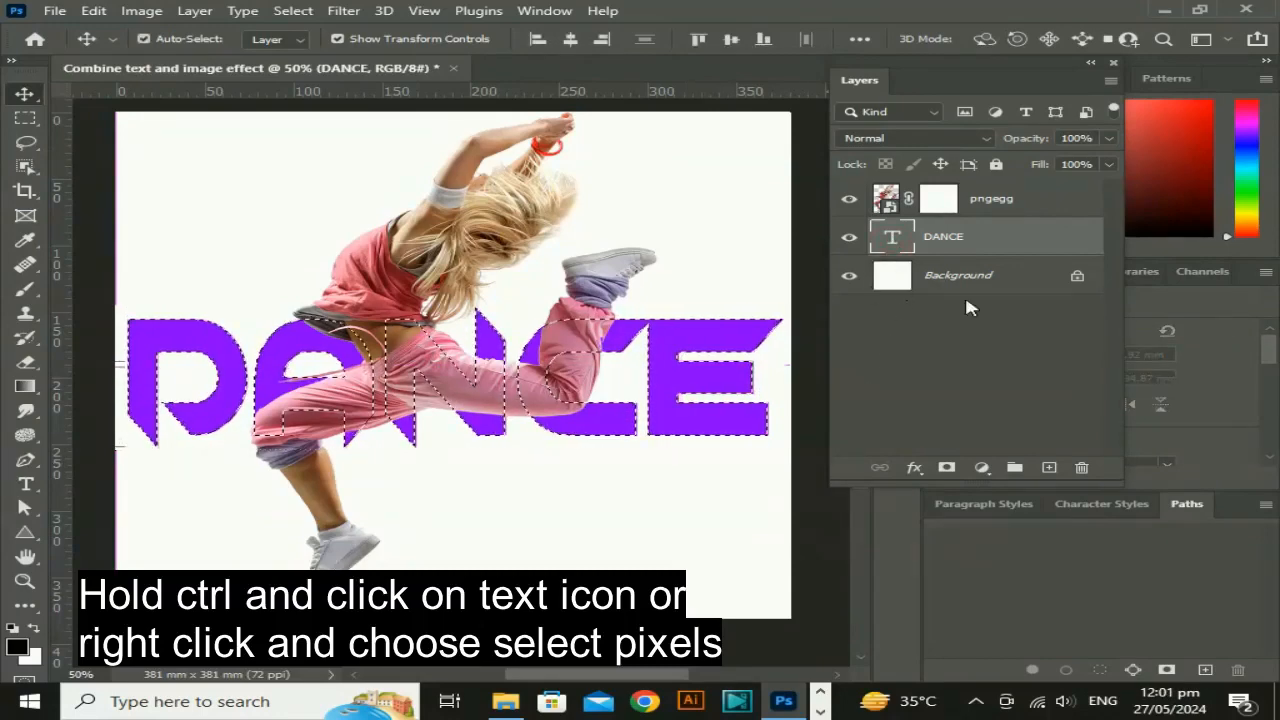
right_click(893, 243)
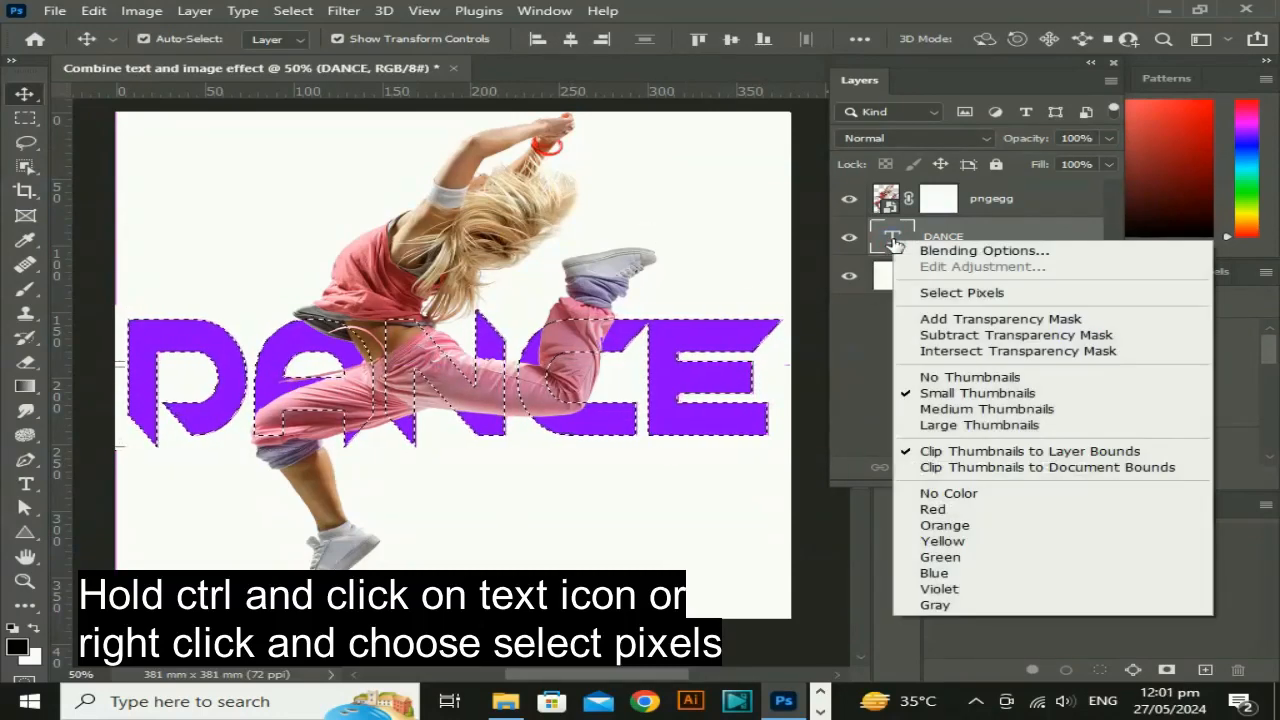
left_click(961, 293)
Step: Set up the Brush tool with the Soft Round brush from General Brushes, at 100% opacity and 100% flow
left_click(24, 290)
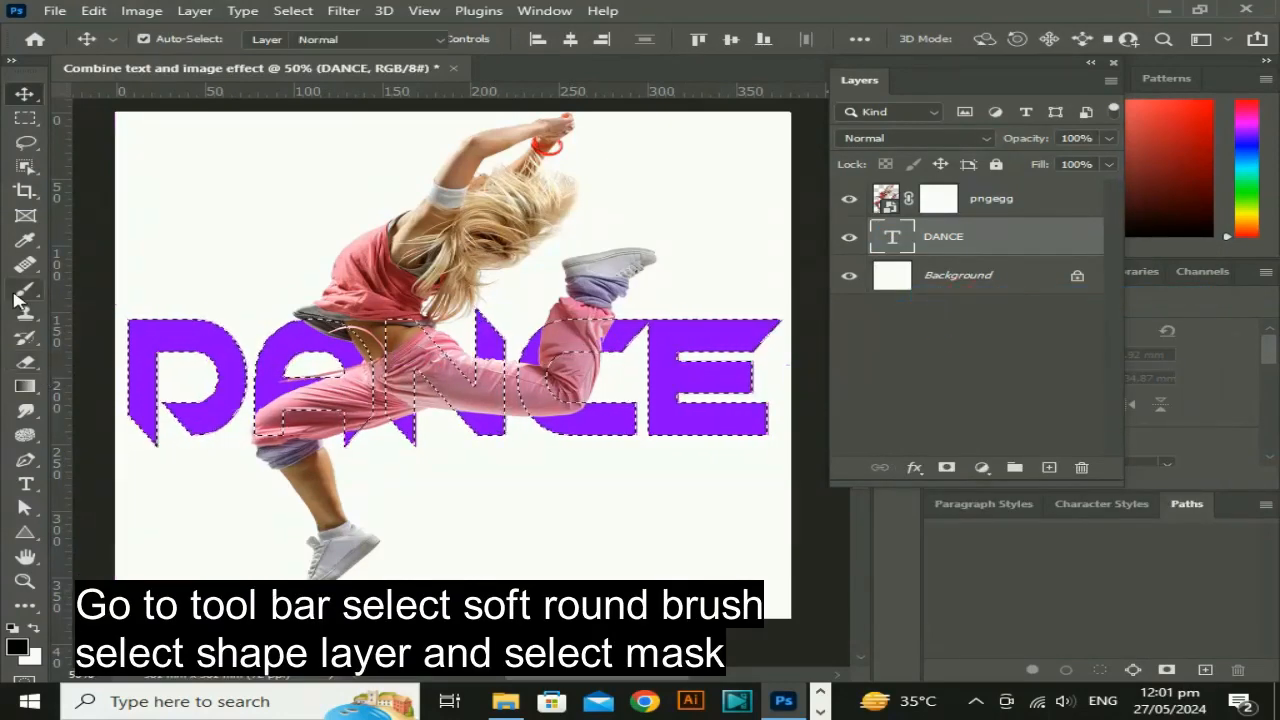
left_click(178, 40)
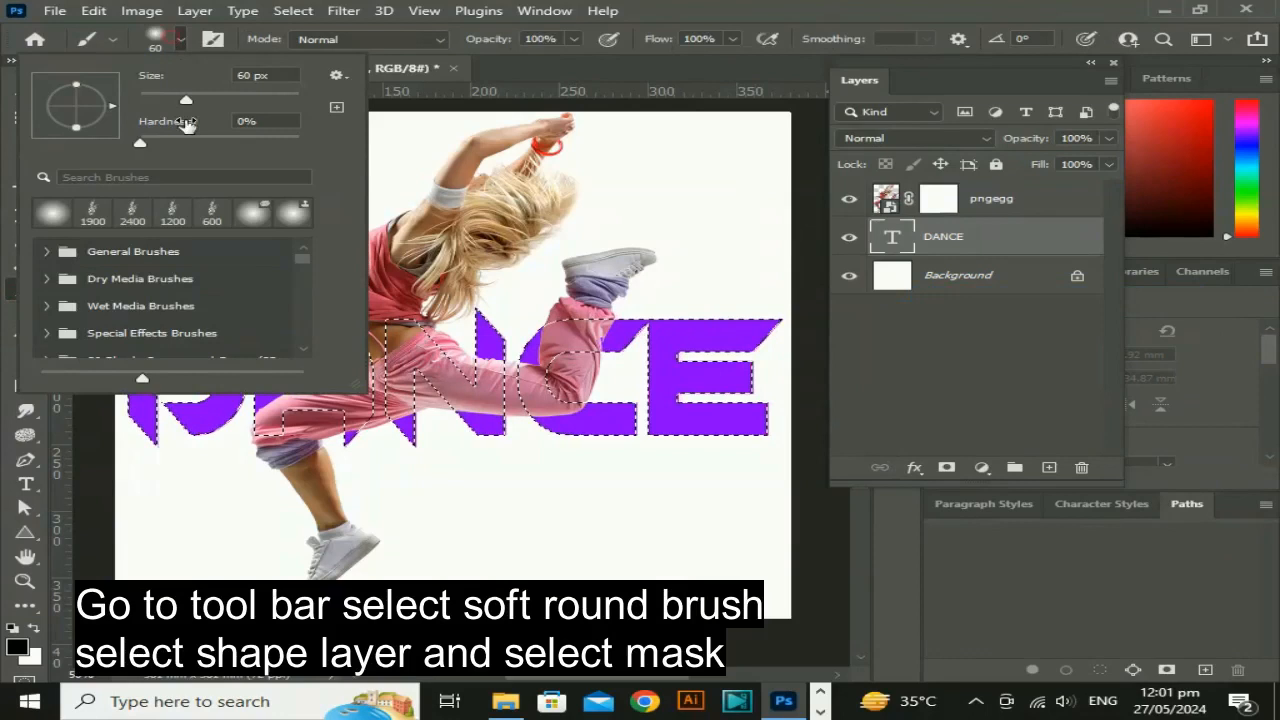
left_click(47, 252)
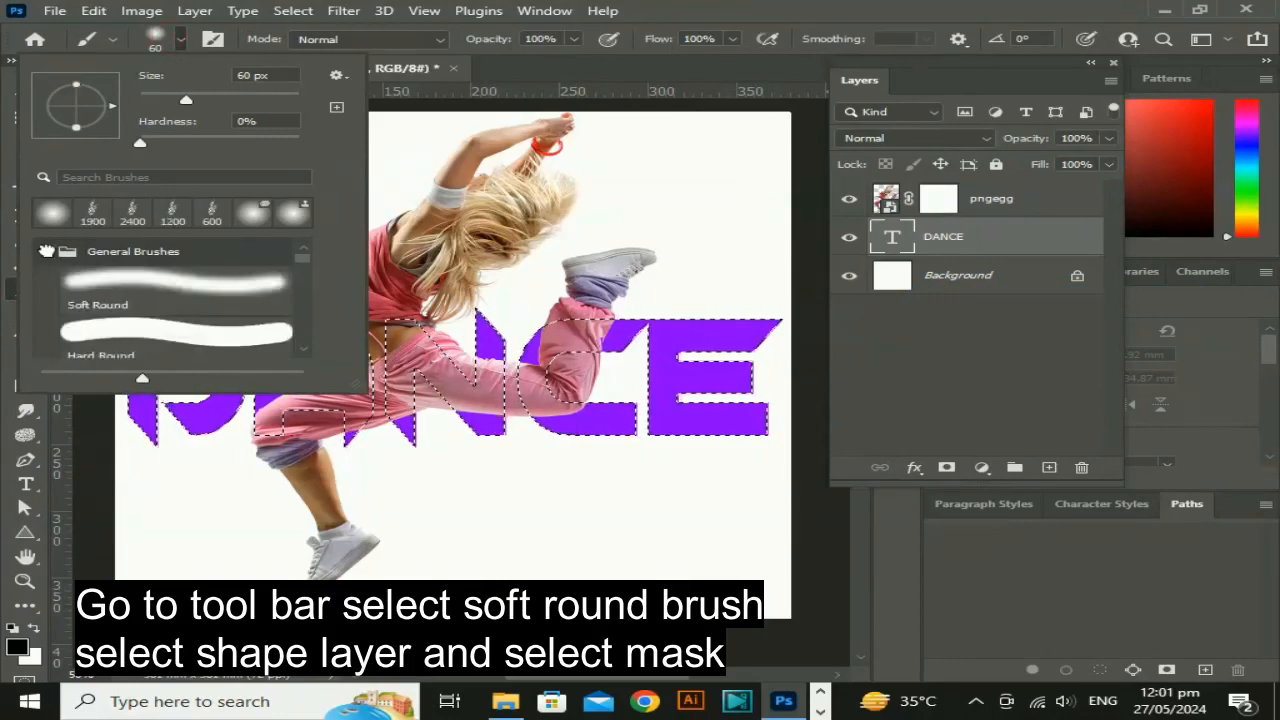
left_click(148, 282)
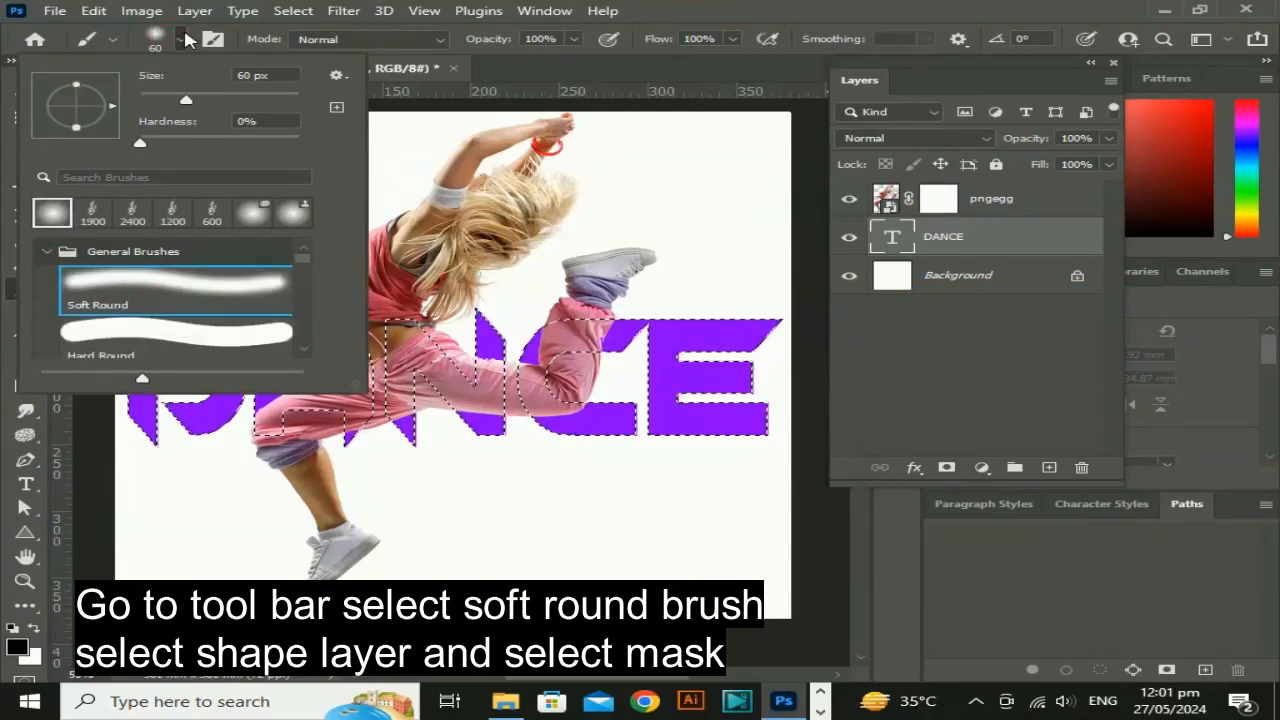
left_click(573, 39)
left_click(573, 39)
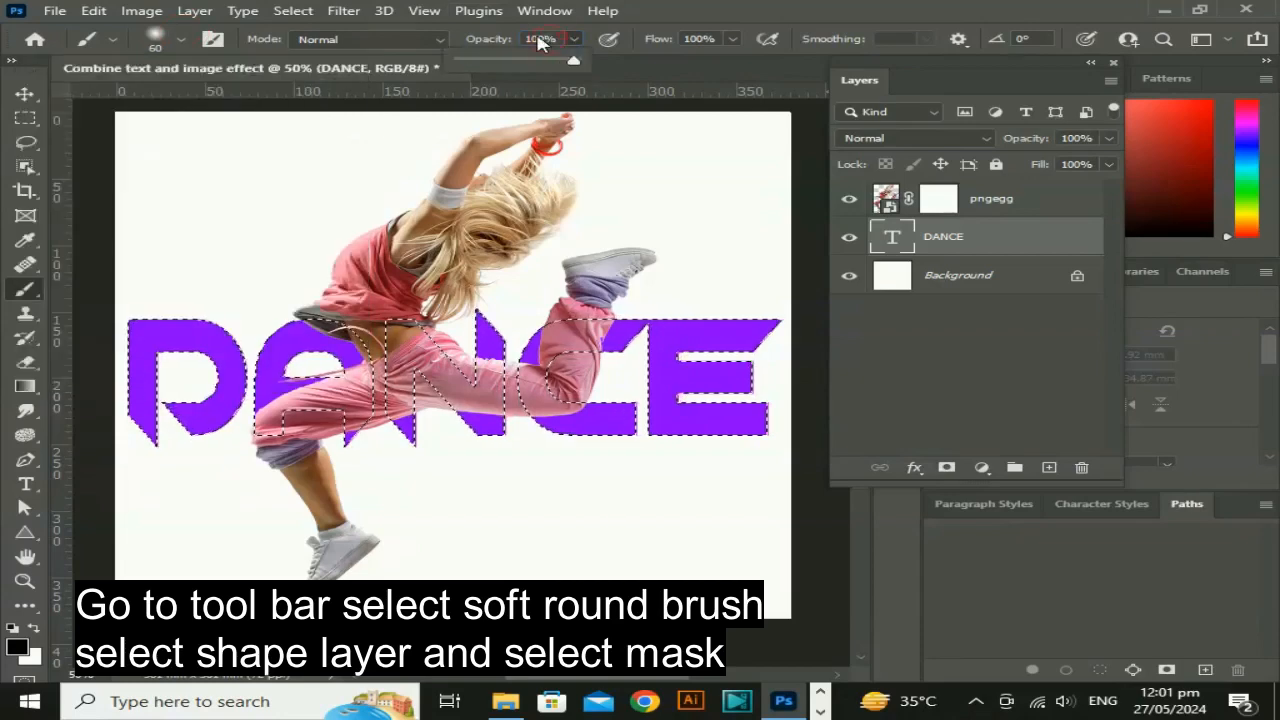
left_click(720, 38)
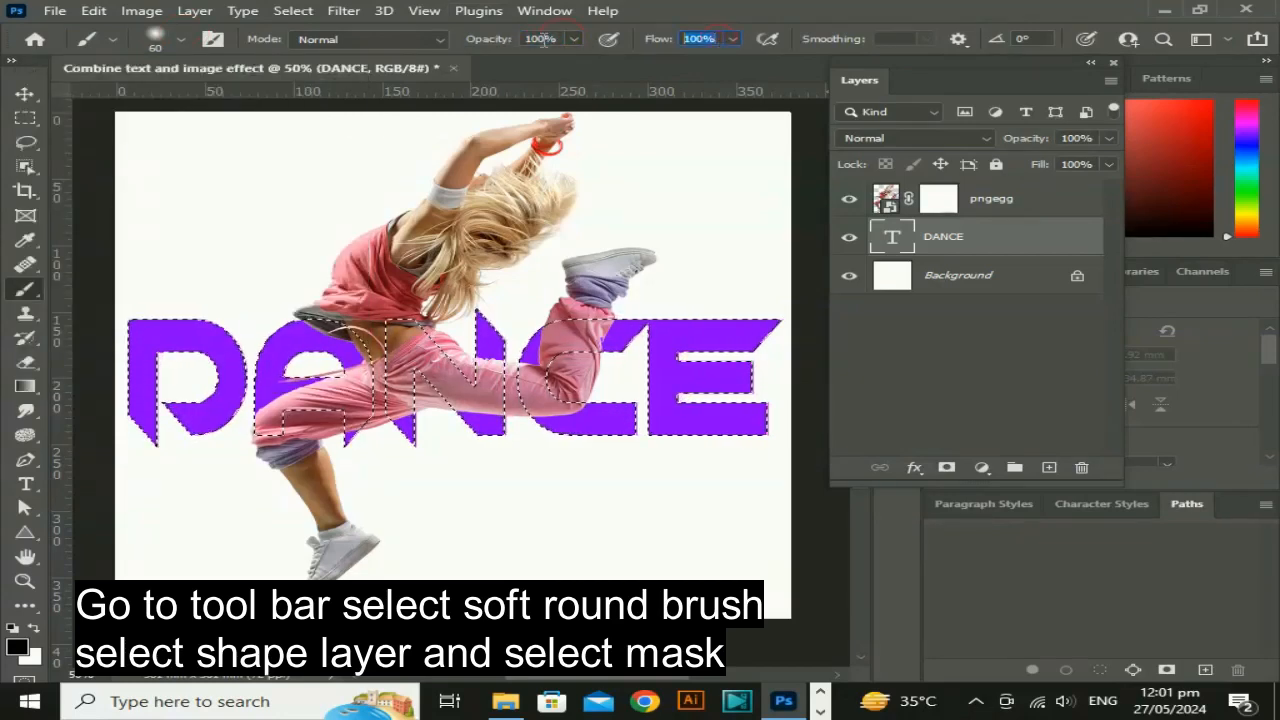
left_click(710, 141)
left_click(700, 292)
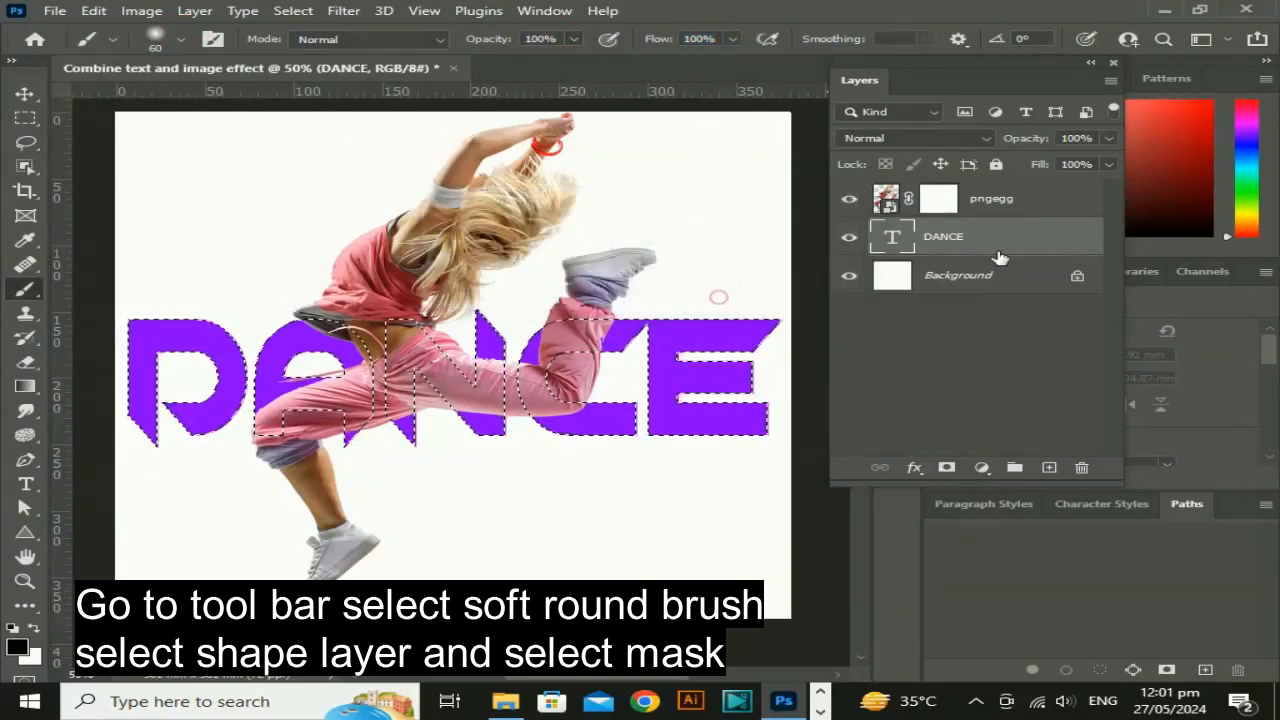
Step: Target the pngegg layer mask and paint black over the dancer where the A's crossbar and right curve overlap her
left_click(970, 200)
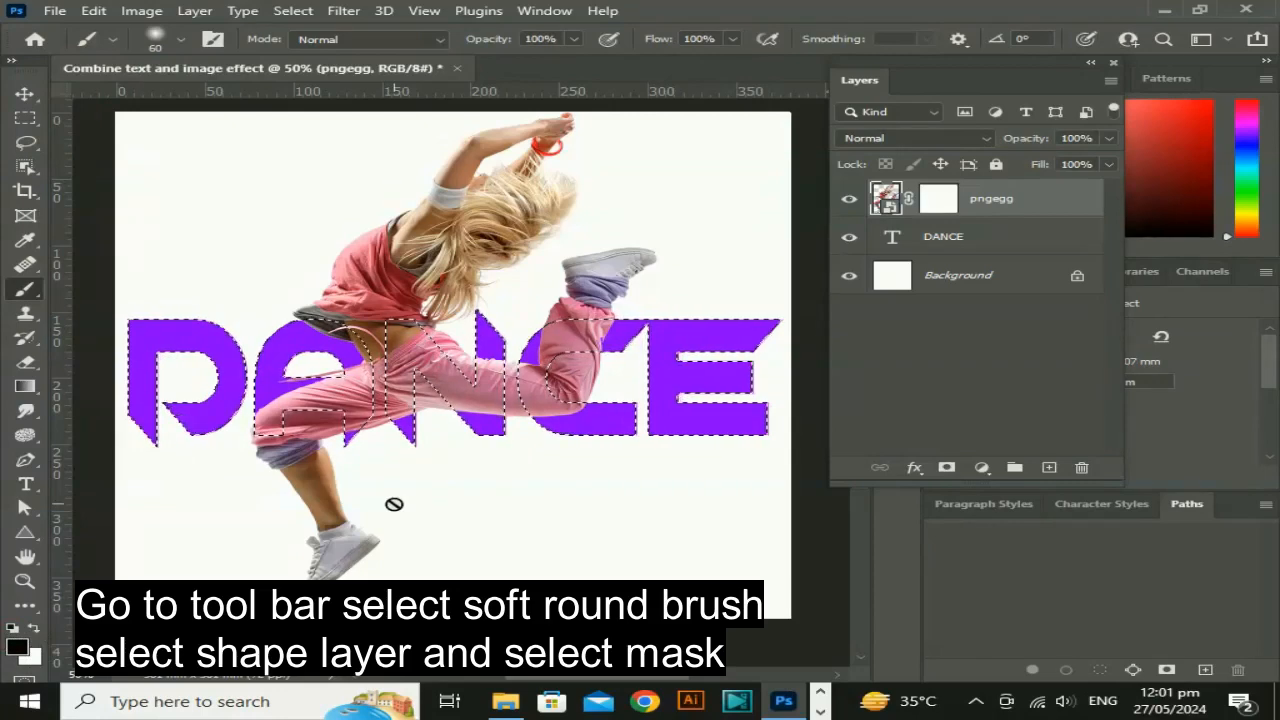
scroll(394, 504, "up", 1)
scroll(334, 443, "left", 2)
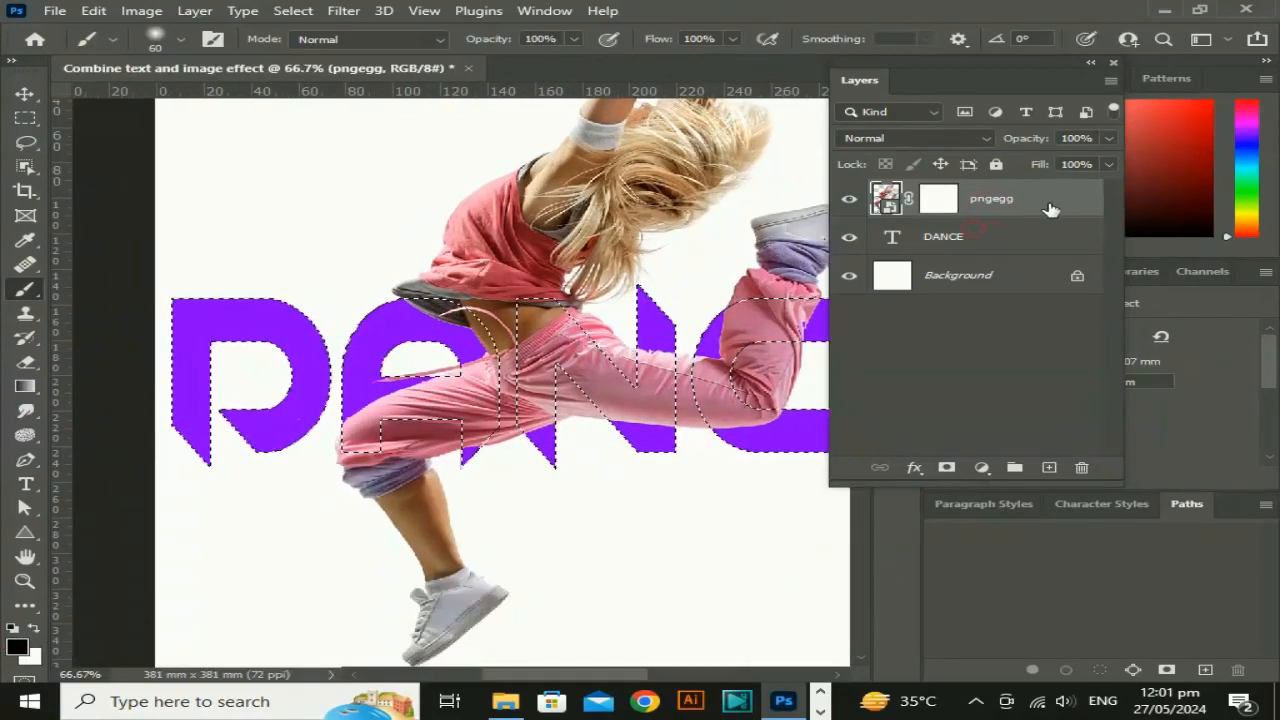
left_click(975, 232)
left_click(936, 198)
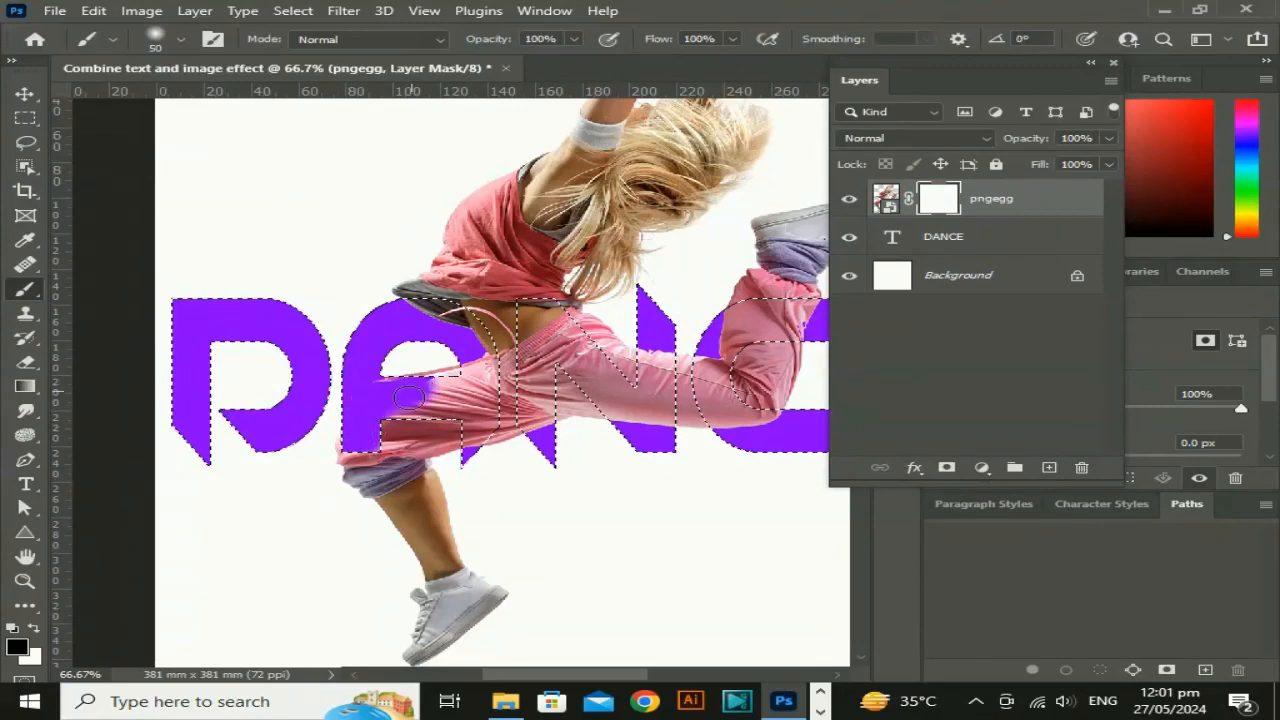
left_click_drag(618, 434, 592, 471)
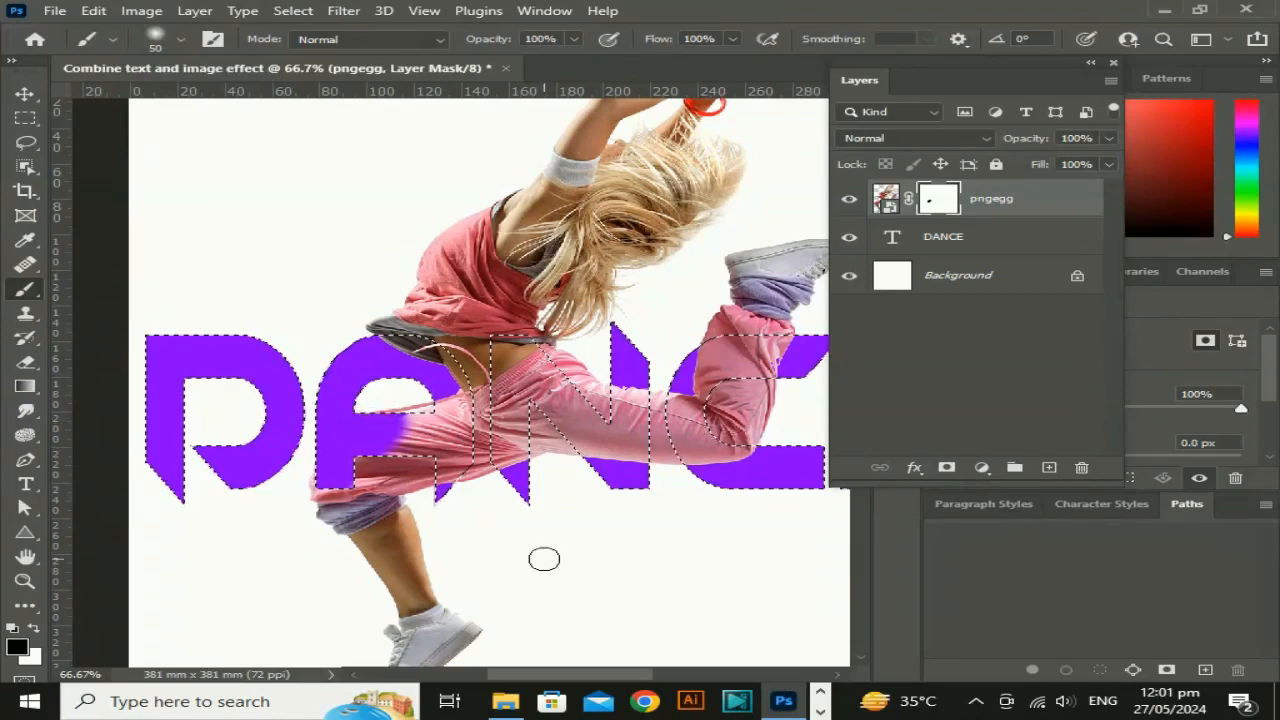
left_click_drag(602, 556, 604, 574)
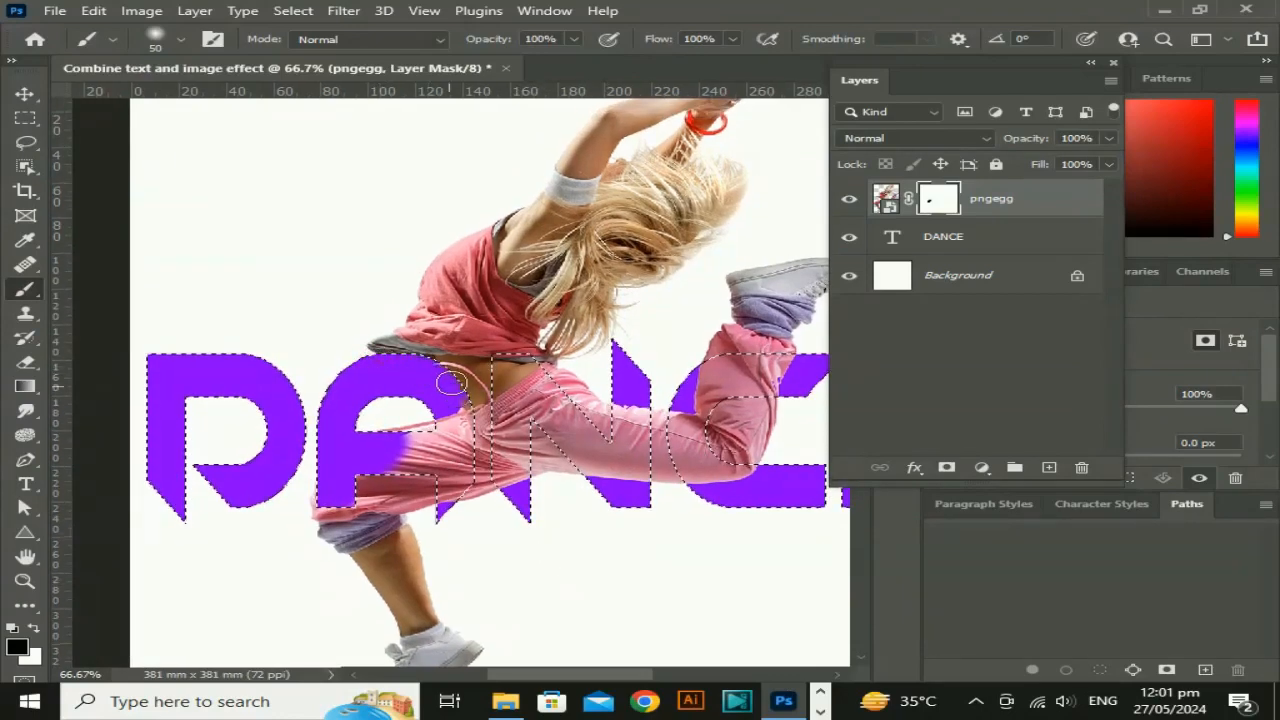
key("x")
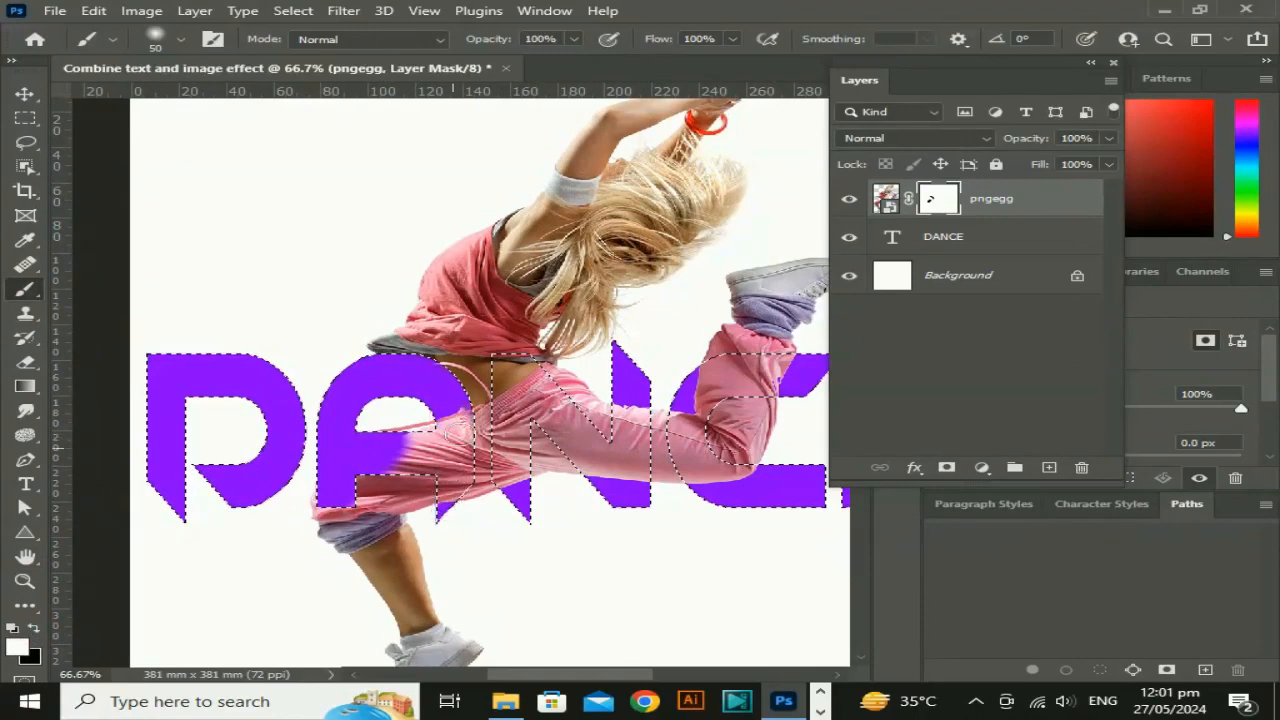
Step: Paint black on the mask over the N's upper-left corner and the C's upper stroke, and clear the selection
scroll(508, 543, "right", 3)
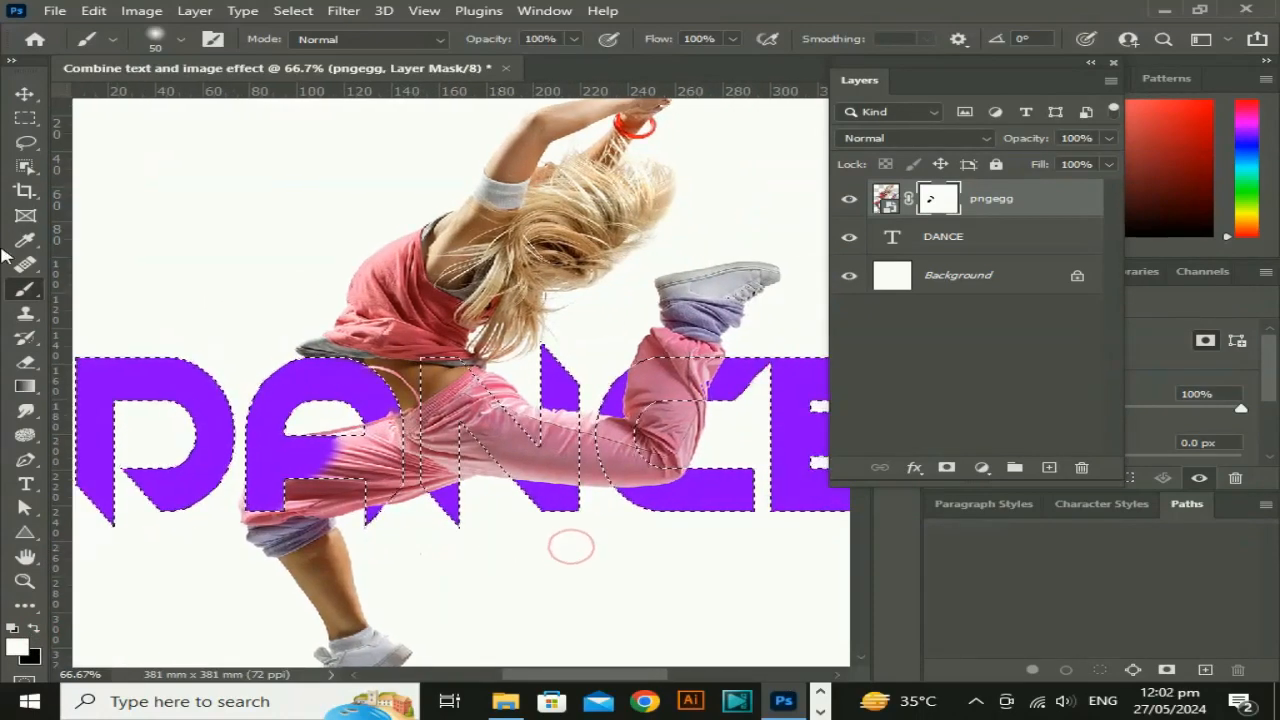
left_click(35, 628)
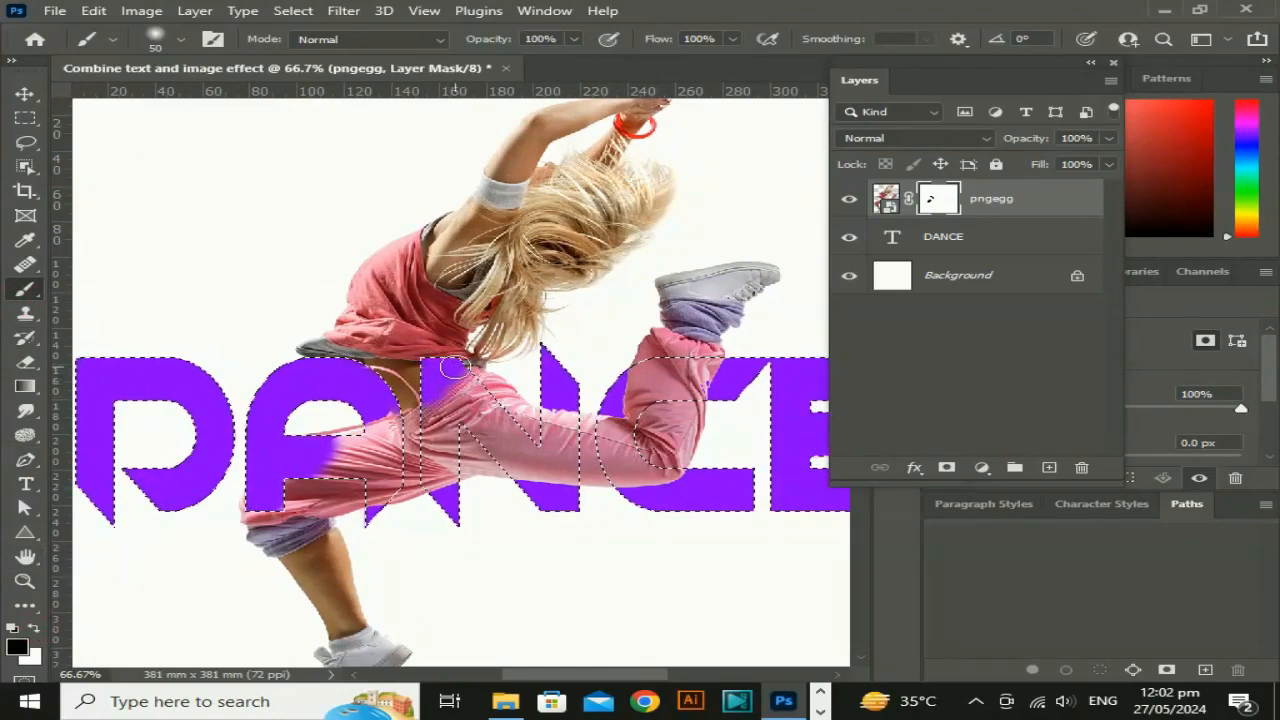
scroll(709, 571, "right", 4)
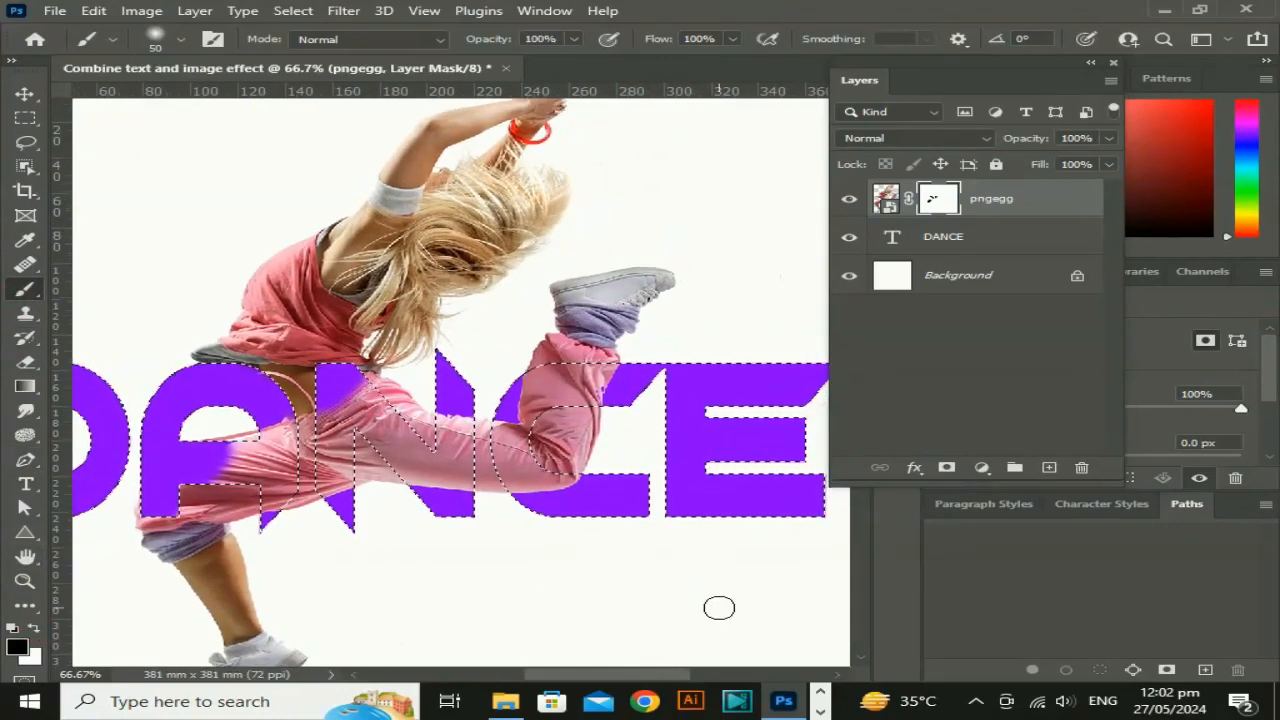
scroll(723, 620, "right", 1)
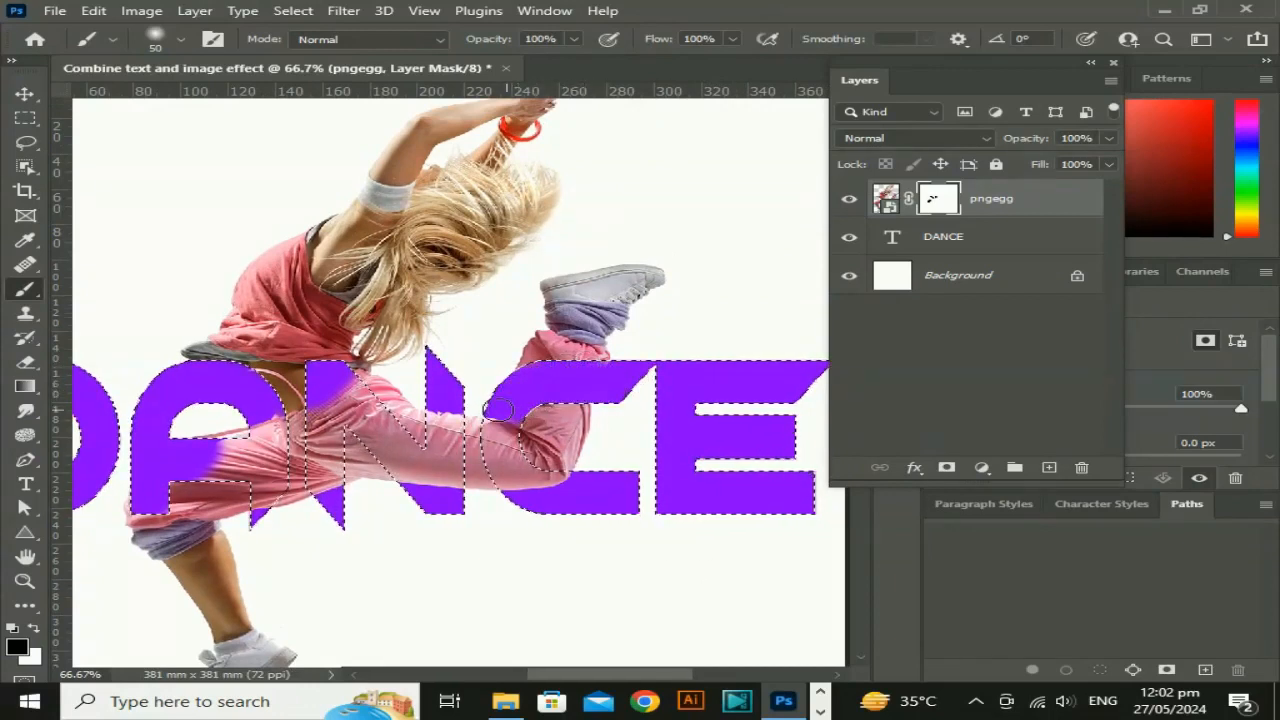
scroll(600, 583, "down", 1)
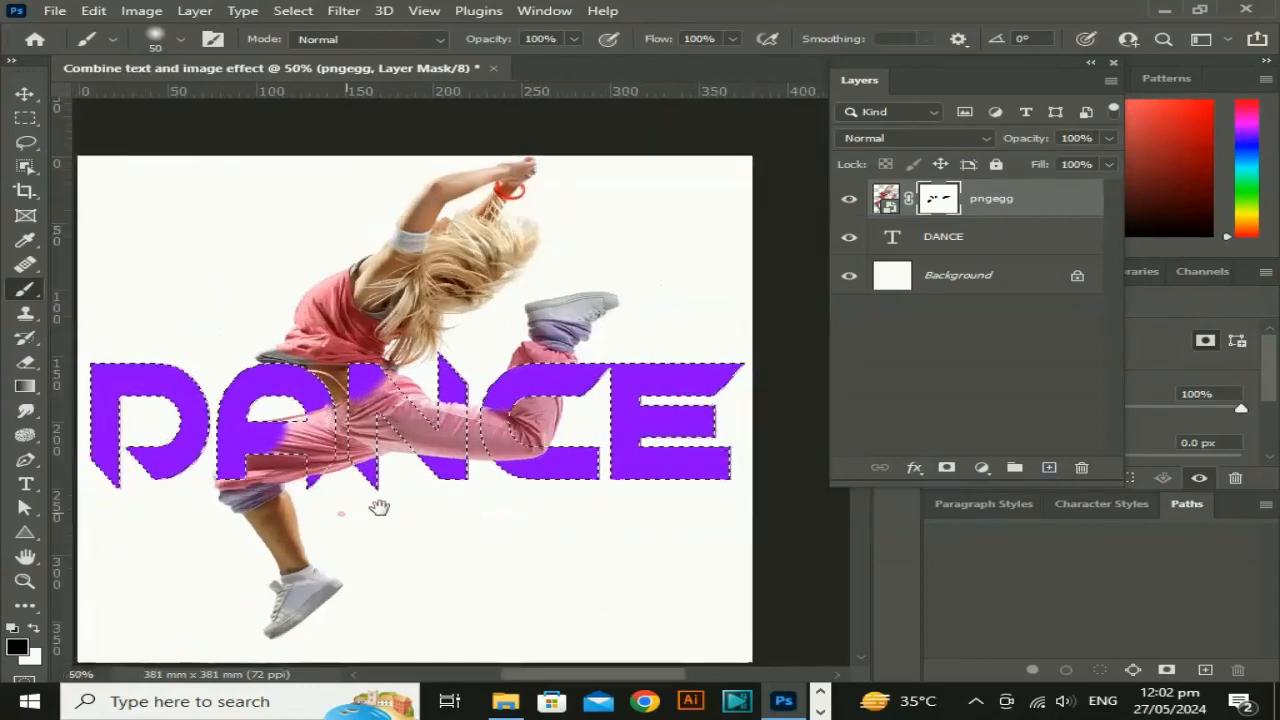
key("ctrl+d")
left_click_drag(747, 594, 713, 592)
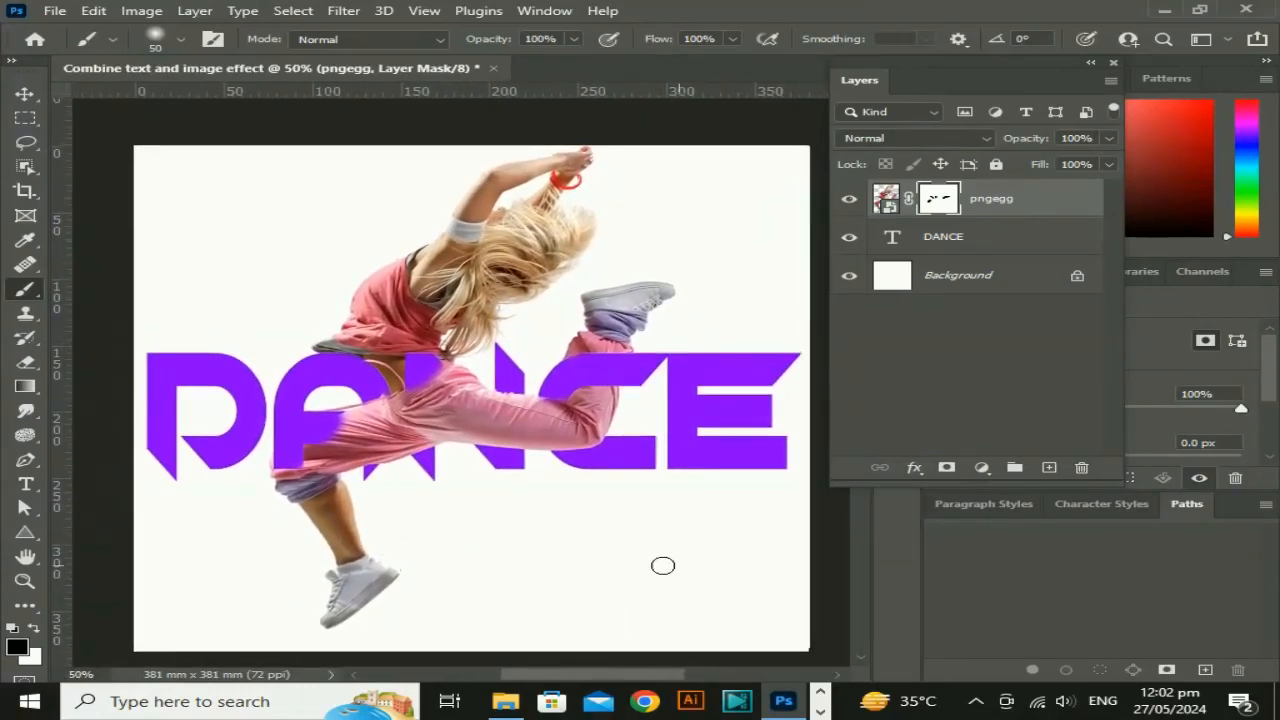
Step: Load the DANCE text pixels as a selection, reduce the brush size to 20, and refine the mask along the N's upper-left edge
left_click(893, 243, "ctrl")
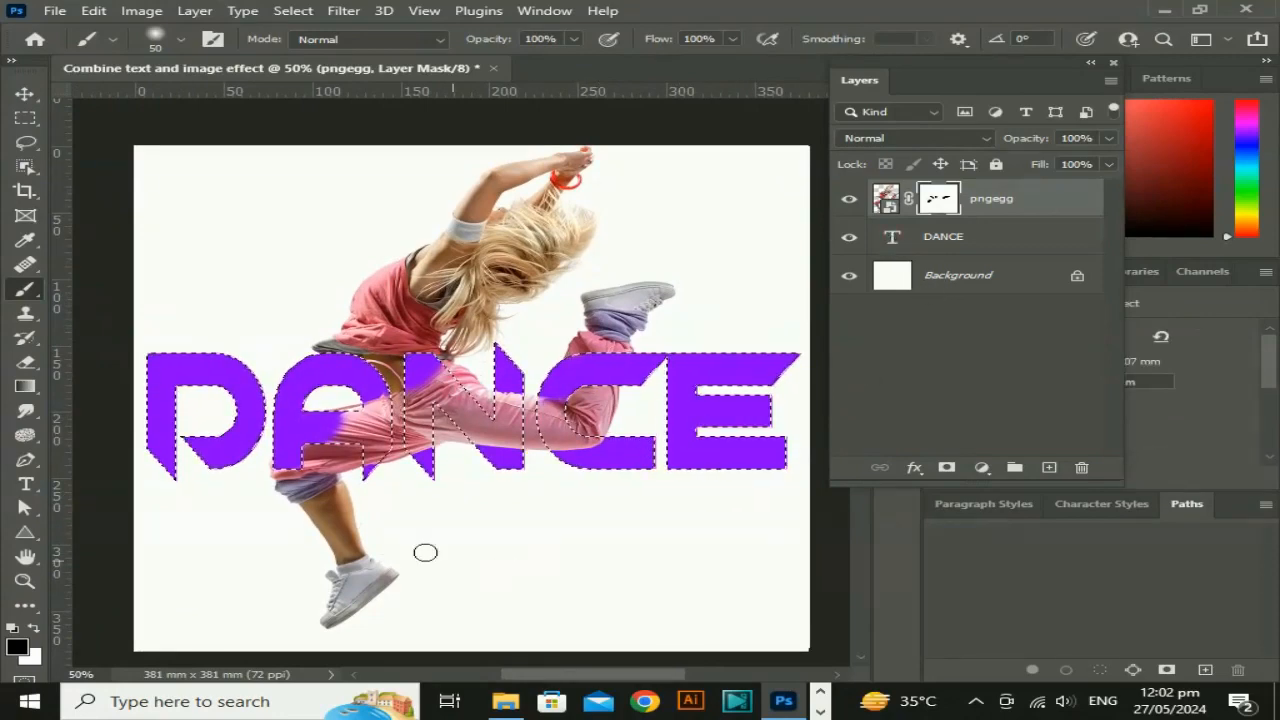
scroll(383, 421, "up", 3)
left_click_drag(383, 421, 472, 403)
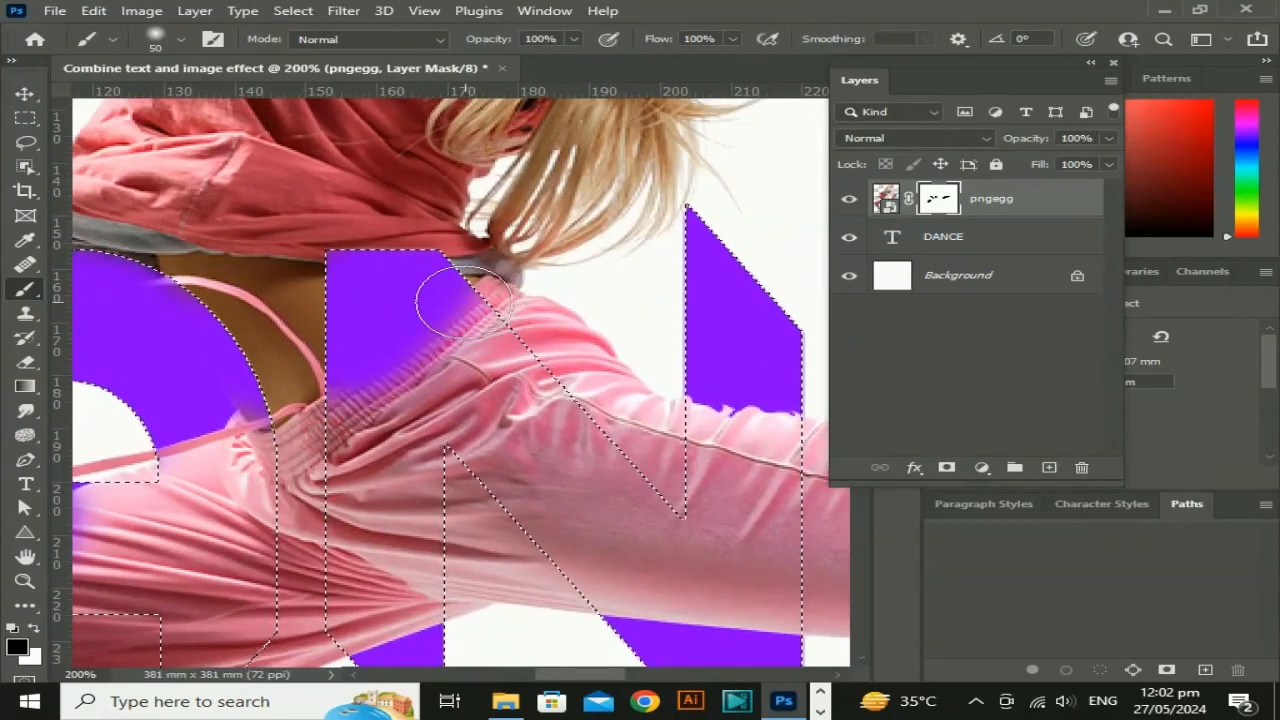
key("bracketleft")
key("bracketleft")
key("bracketleft")
mouse_move(460, 290)
left_mouse_down()
mouse_move(434, 329)
mouse_move(333, 410)
mouse_move(330, 438)
mouse_move(470, 310)
mouse_move(496, 308)
left_mouse_up()
Step: Paint black on the mask to complete the A's crossbar, the base of its left stem, and its right curve near the waistband
left_click_drag(300, 543, 706, 334)
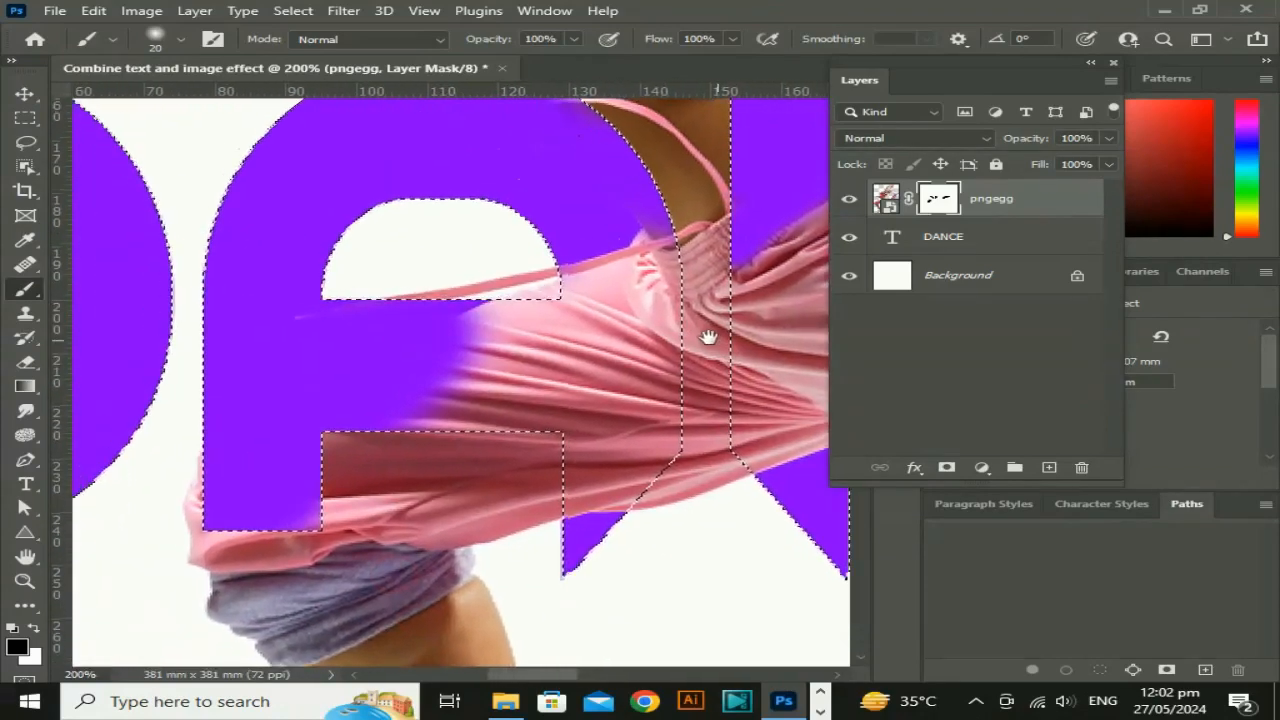
mouse_move(541, 309)
left_mouse_down()
mouse_move(552, 428)
mouse_move(430, 420)
mouse_move(518, 381)
mouse_move(480, 345)
mouse_move(514, 338)
mouse_move(465, 388)
mouse_move(494, 366)
left_mouse_up()
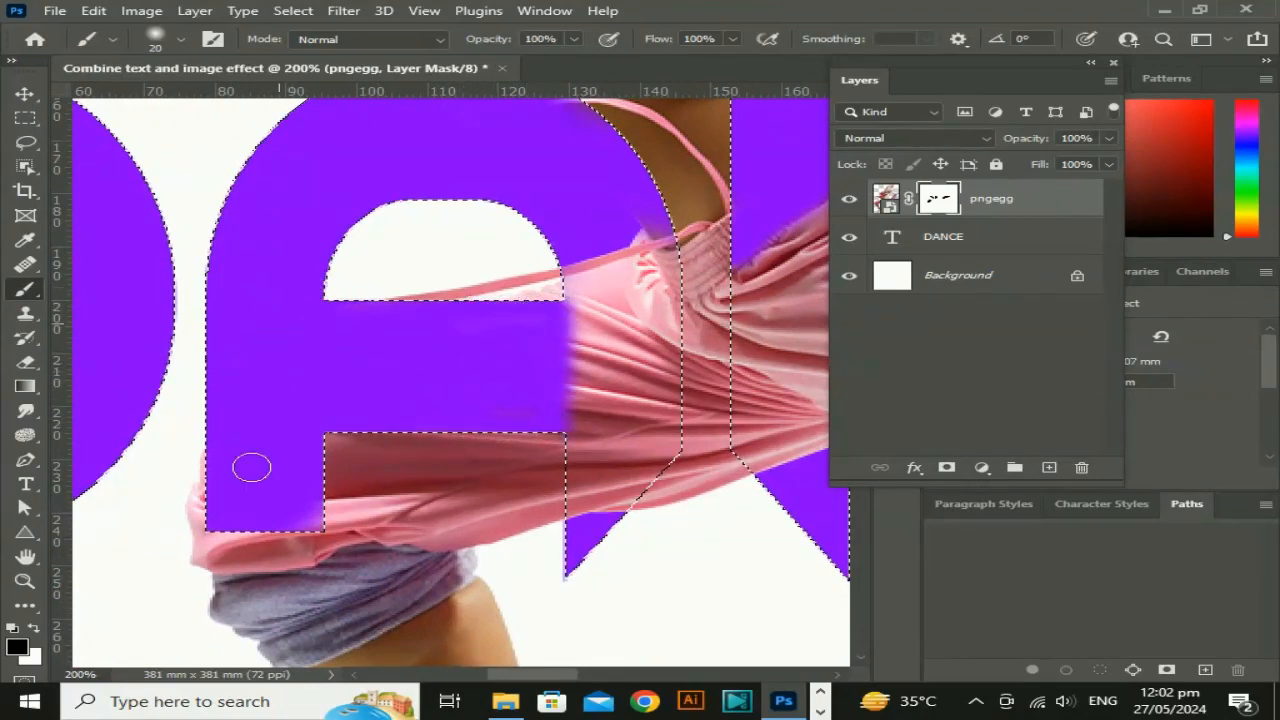
left_click_drag(251, 463, 320, 525)
mouse_move(640, 206)
left_mouse_down()
mouse_move(634, 223)
mouse_move(646, 223)
mouse_move(618, 231)
left_mouse_up()
Step: Activate the Move tool, clear the text selection and deselect all layers
key("ctrl+minus")
key("ctrl+minus")
key("ctrl+minus")
key("ctrl+minus")
key("ctrl+minus")
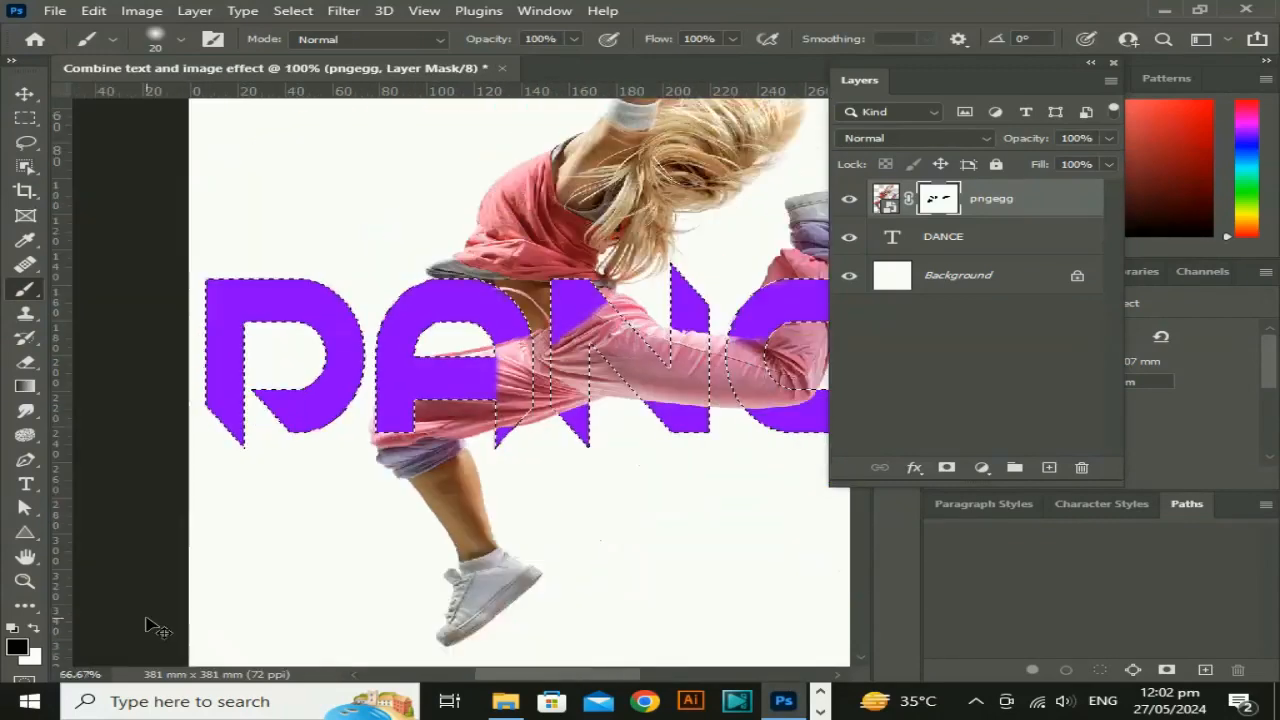
left_click(24, 94)
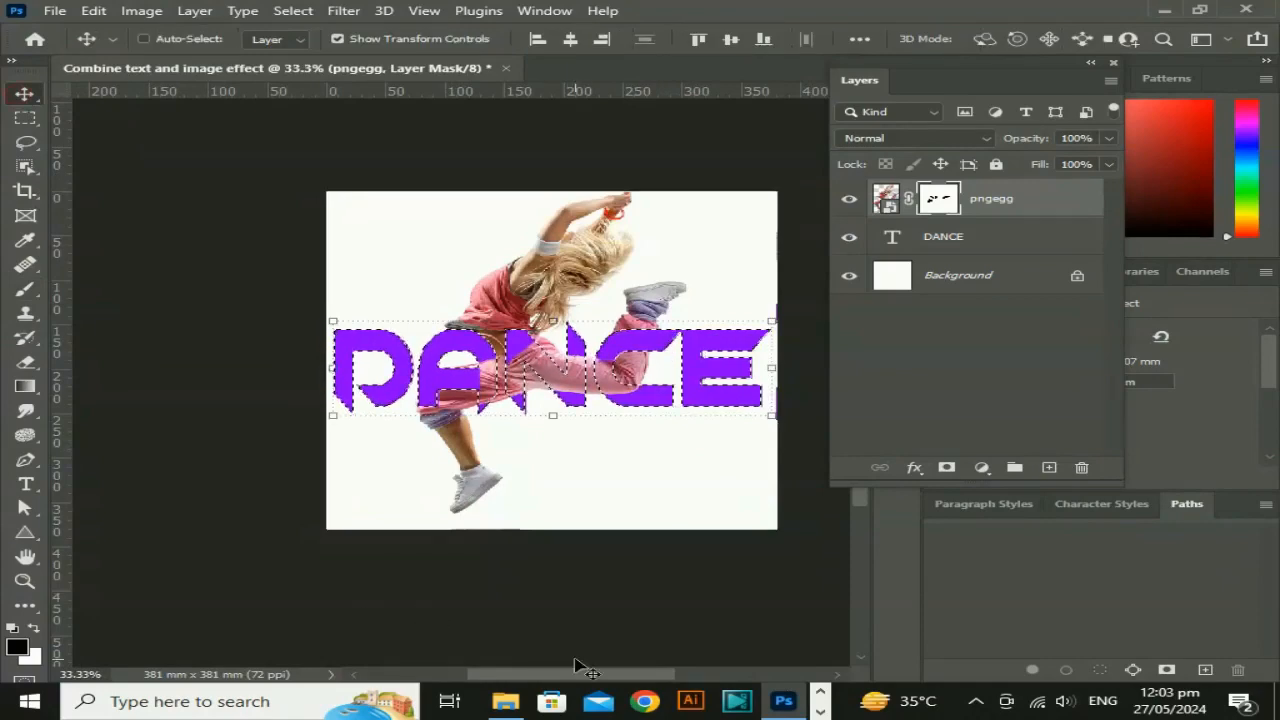
left_click(708, 635)
left_click_drag(745, 568, 660, 583)
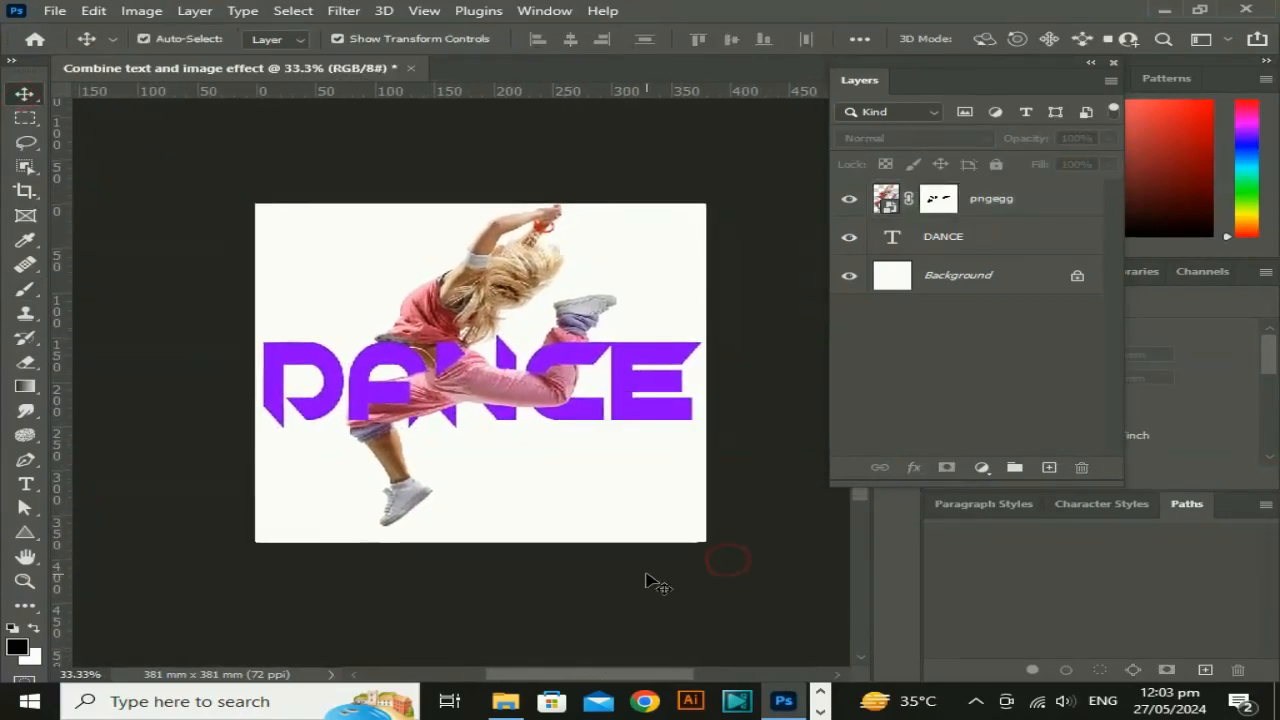
key("ctrl+plus")
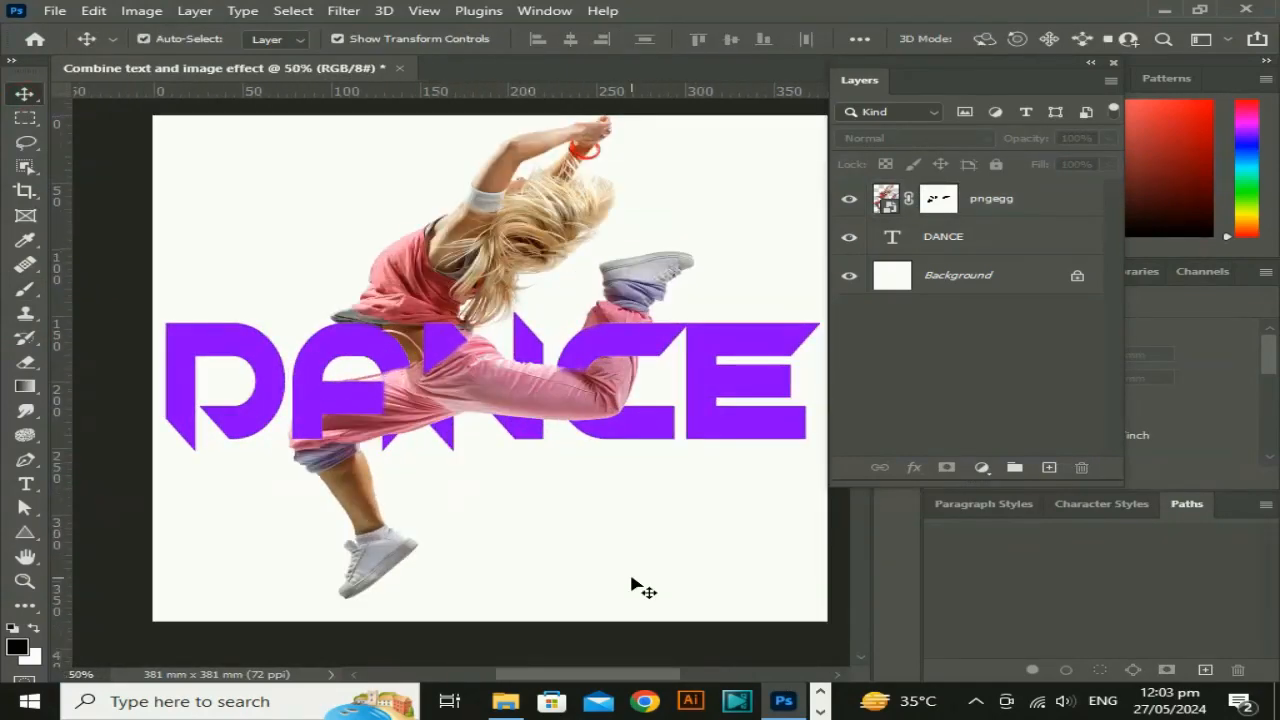
Step: Add a solid color fill layer in black (000000) and place it between the DANCE text layer and the Background
left_click(980, 467)
left_click(1033, 141)
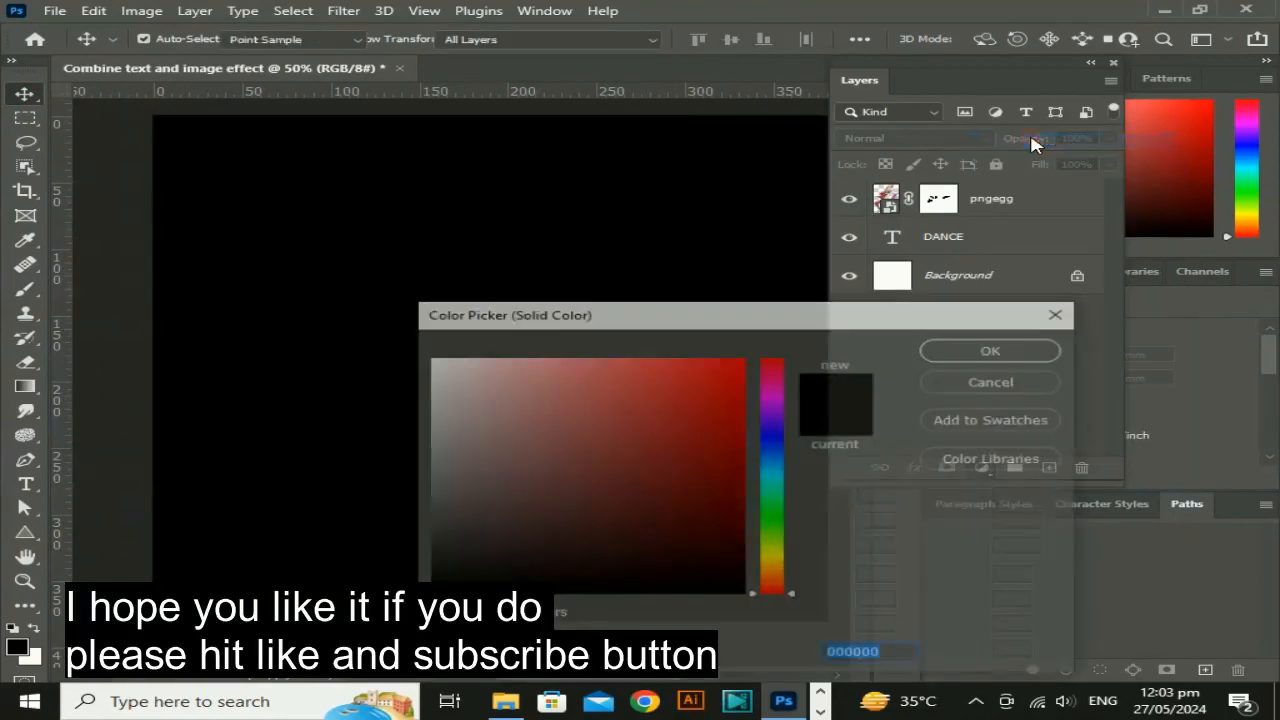
left_click(979, 358)
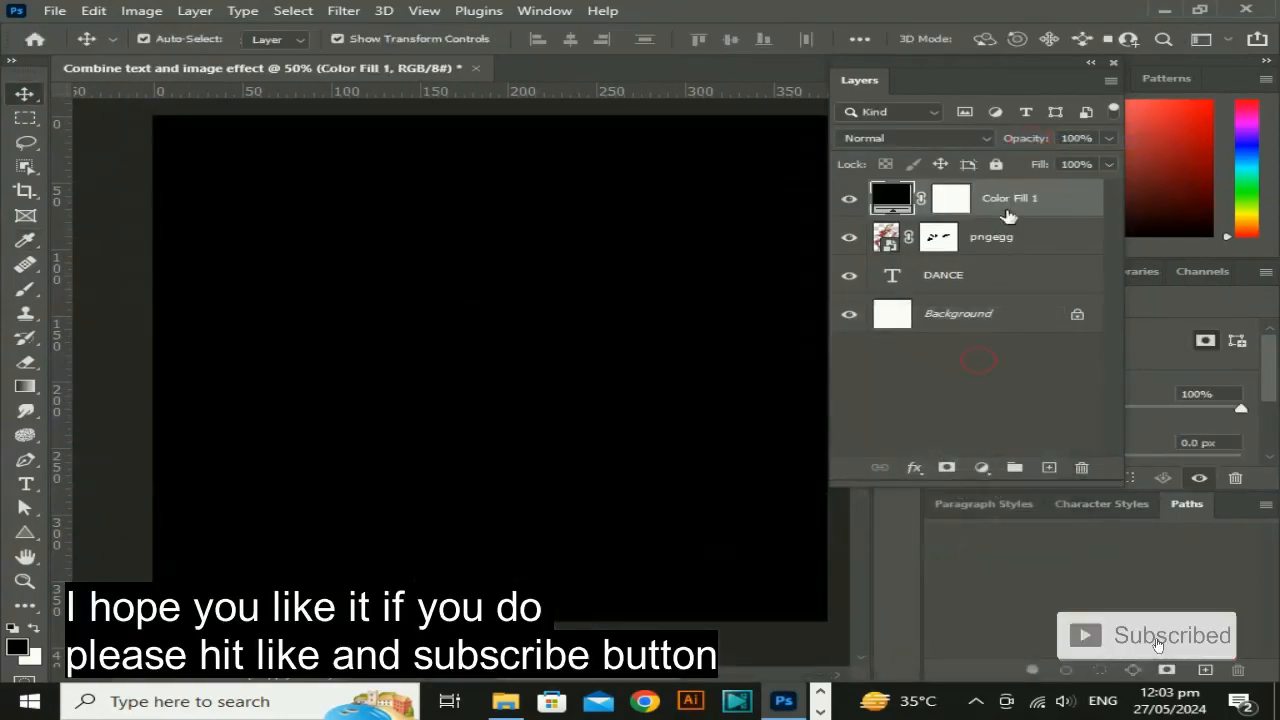
left_click_drag(1015, 265, 1015, 277)
key("ctrl+minus")
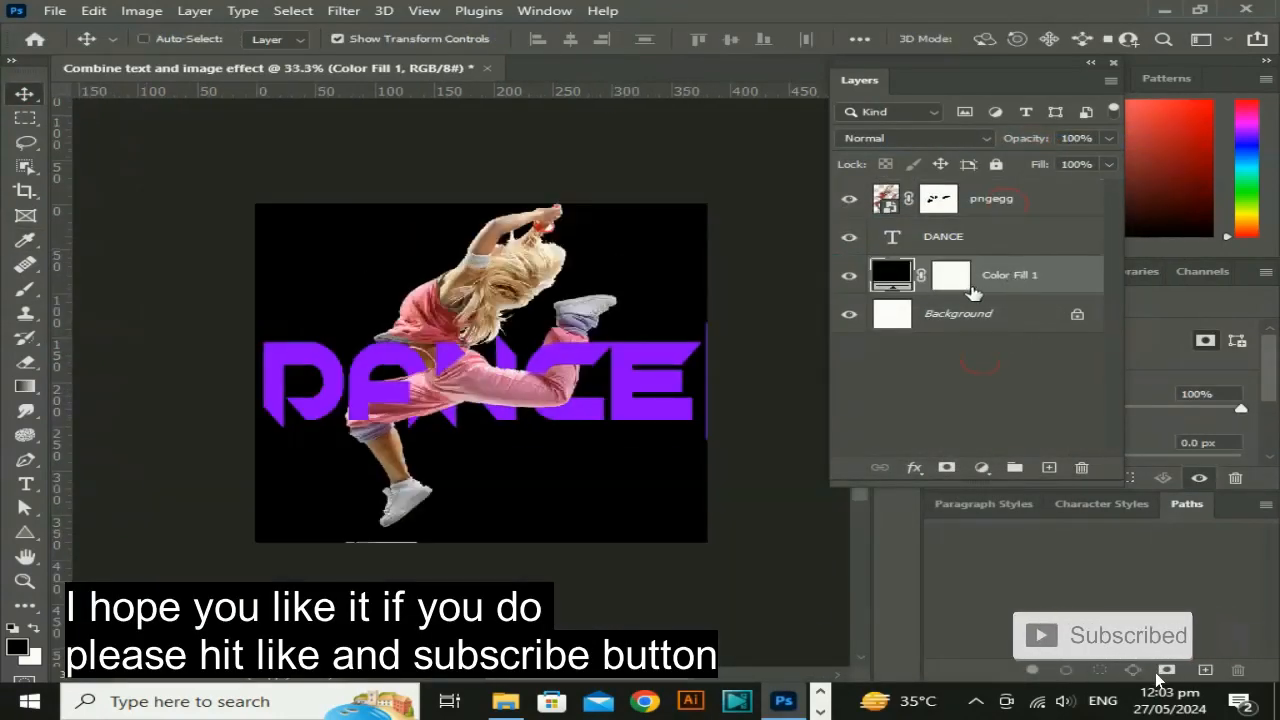
left_click(597, 605)
left_click_drag(636, 550, 638, 567)
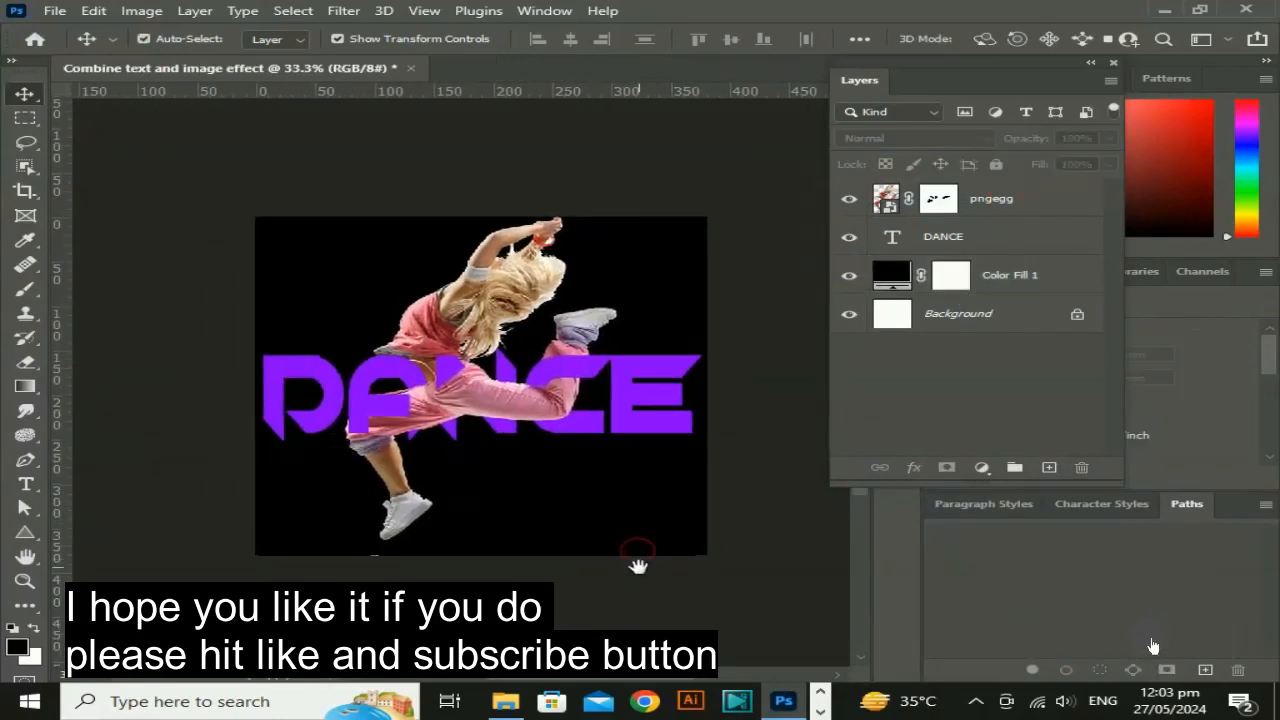